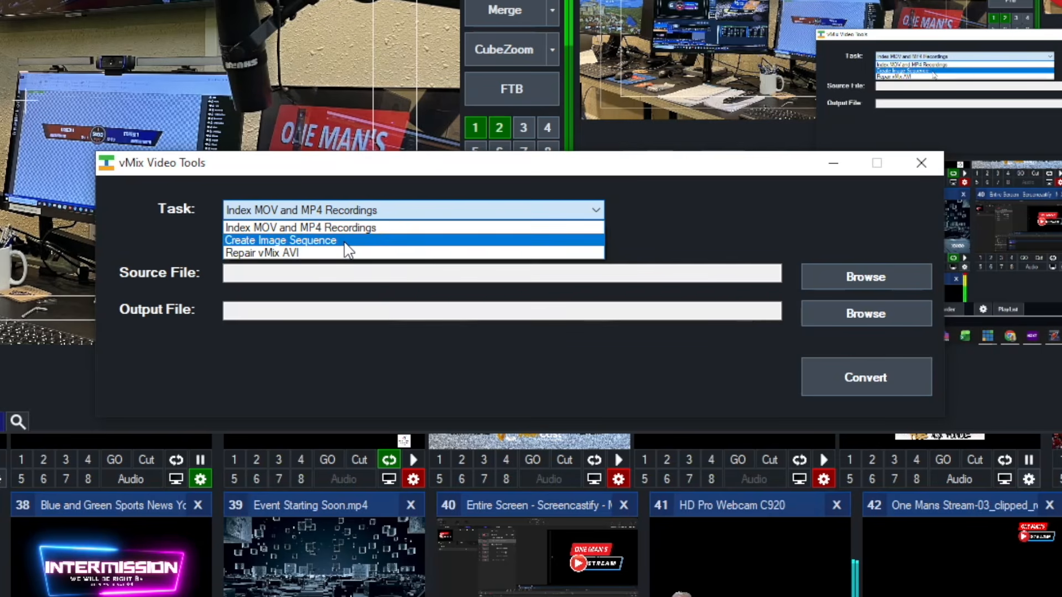
Step: Set the task to Create Image Sequence and choose OMS Spinner from the OMS Assets folder as the source file
left_click(345, 241)
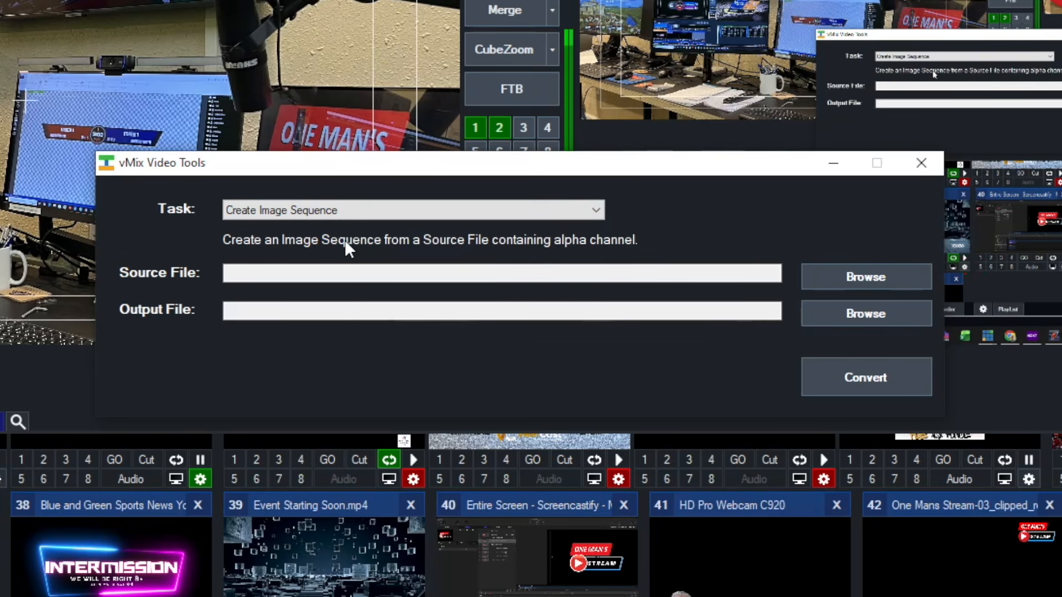
left_click(868, 277)
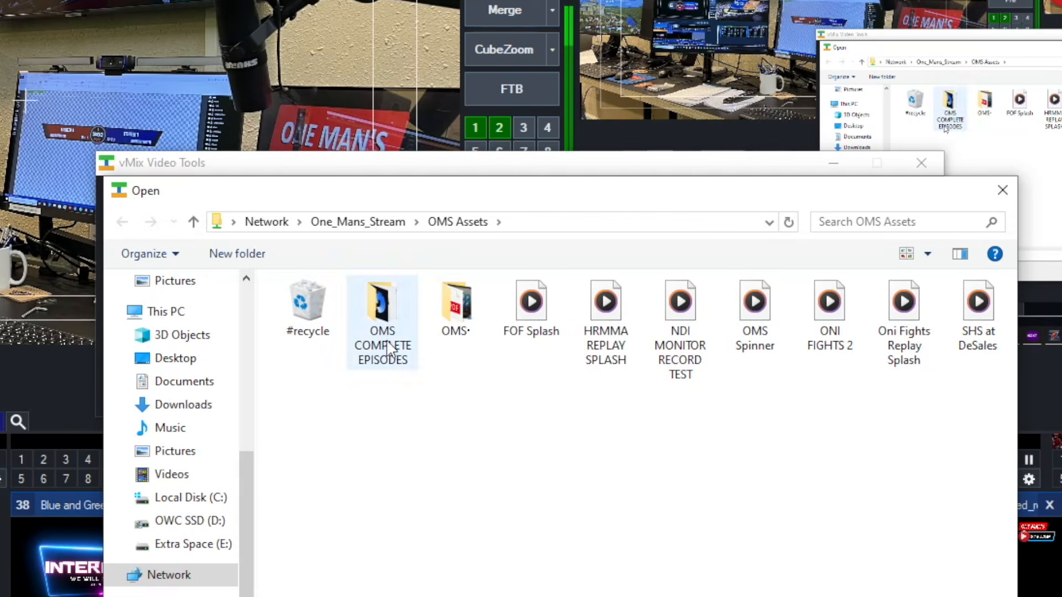
left_click(757, 301)
double_click(757, 302)
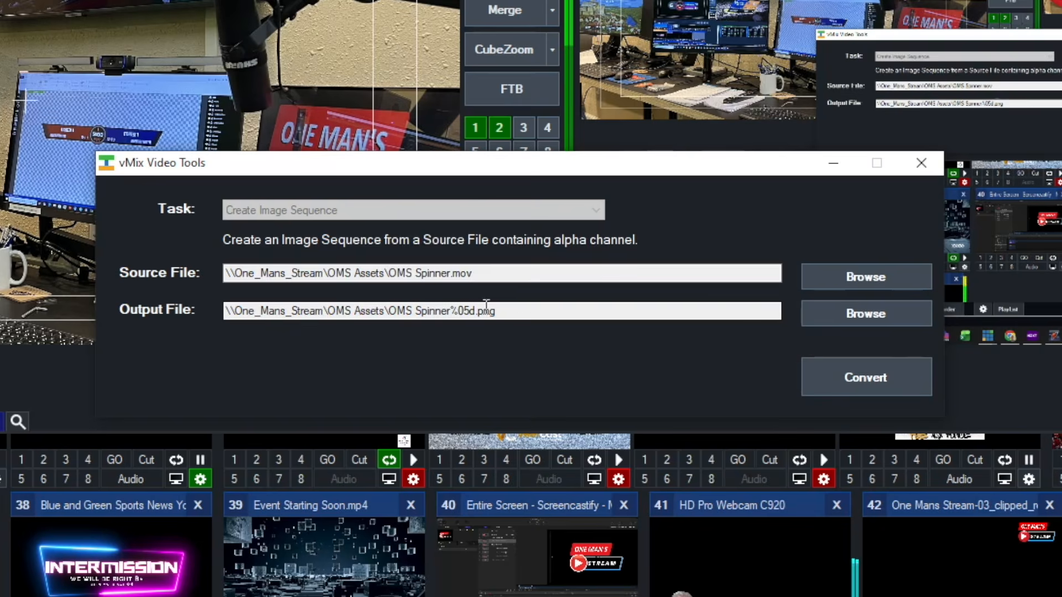
Step: Browse for the output location and create a folder named OMS Image Seq inside OMS Assets
left_click(865, 314)
right_click(655, 408)
mouse_move(700, 584)
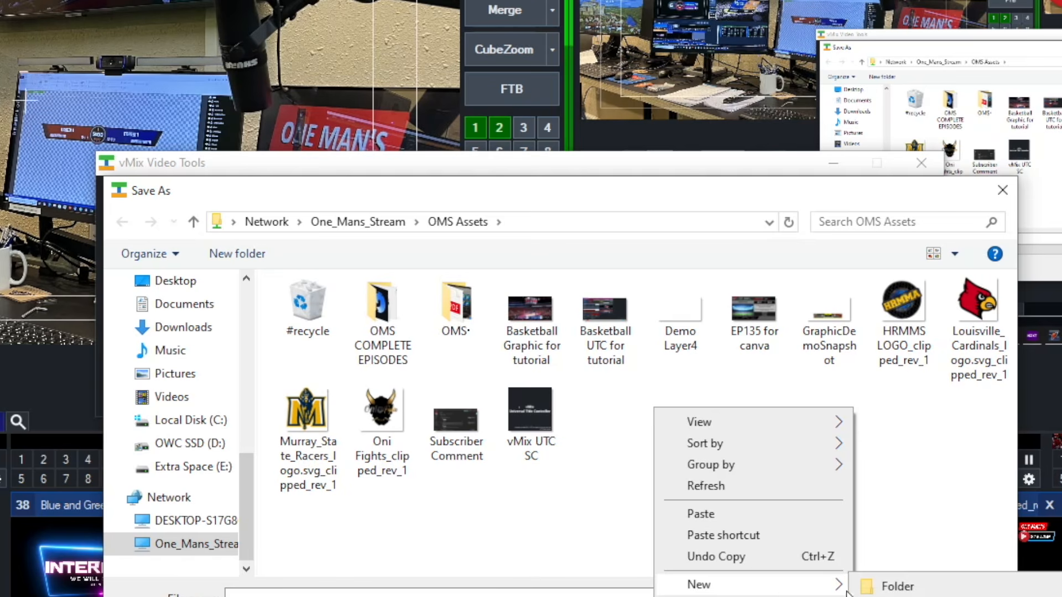
left_click(893, 588)
type("O")
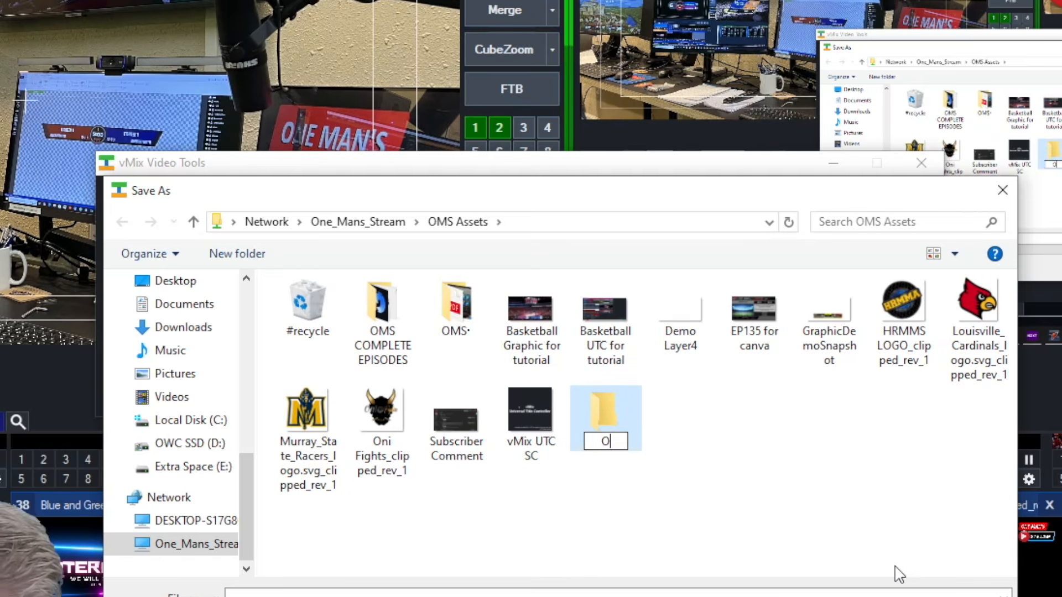
type("MS Image S")
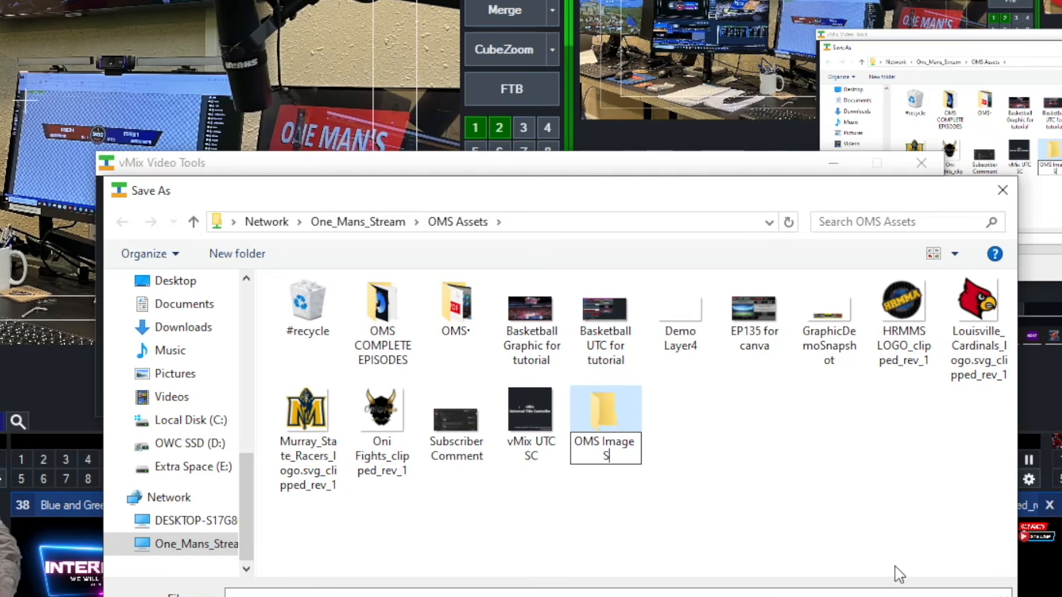
type("eq")
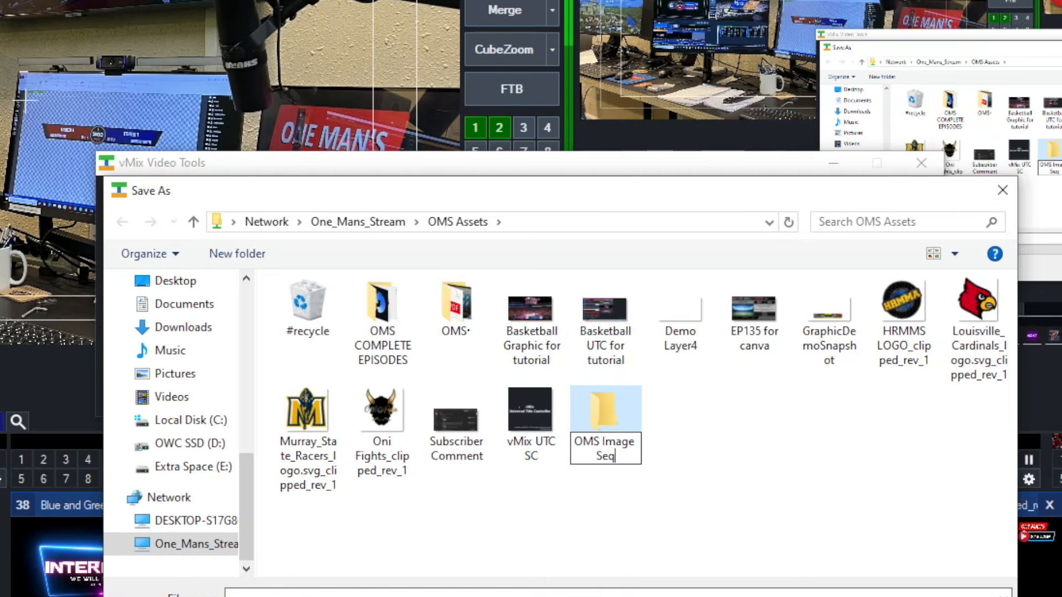
key("Return")
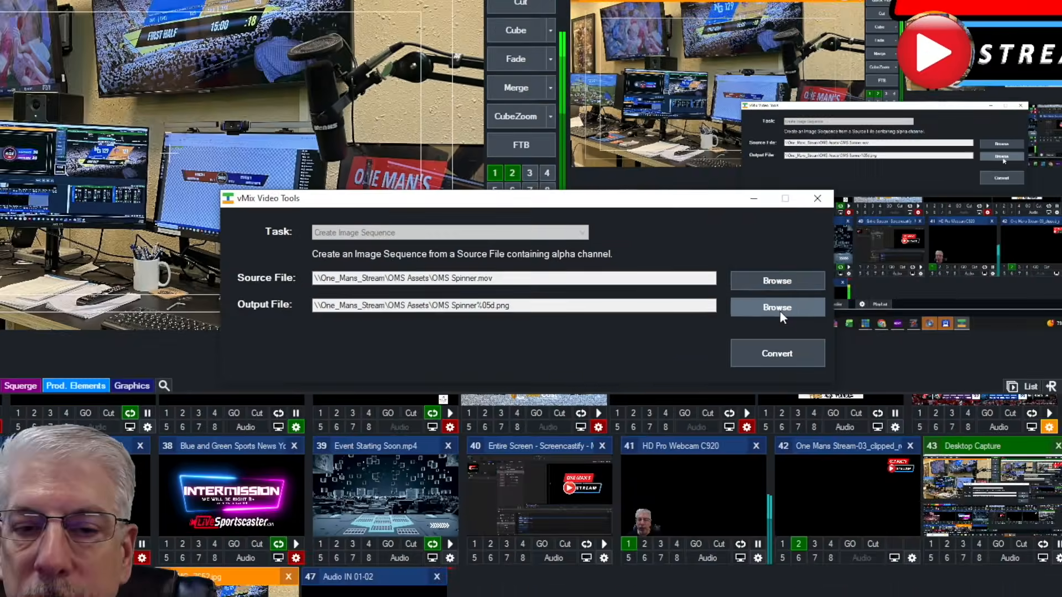
Step: Set the output file to OMS, saved as PNG files in the OMS Image Seq folder
left_click(780, 311)
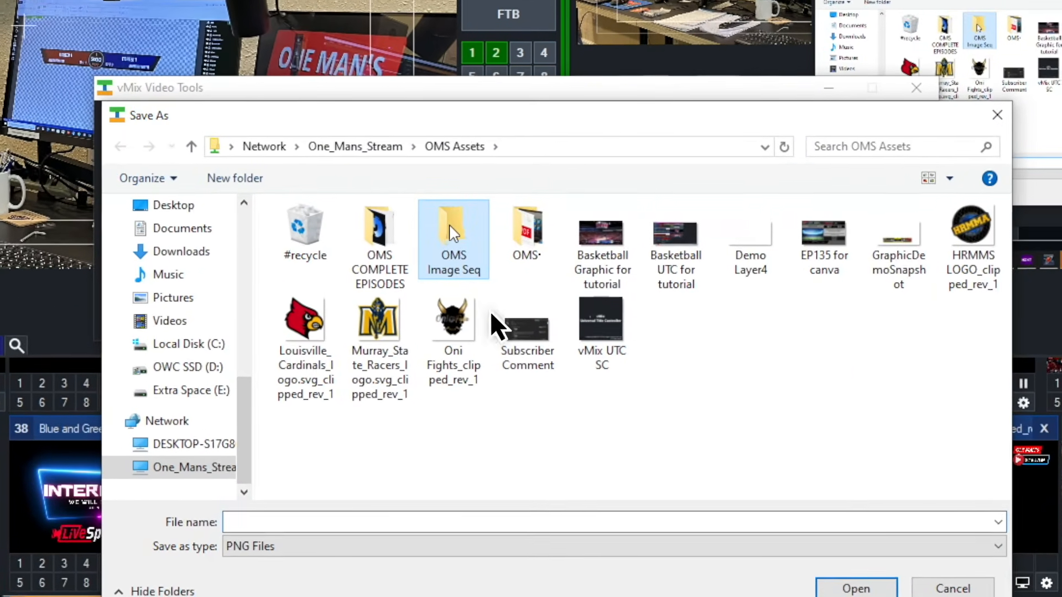
double_click(450, 232)
type("OMS")
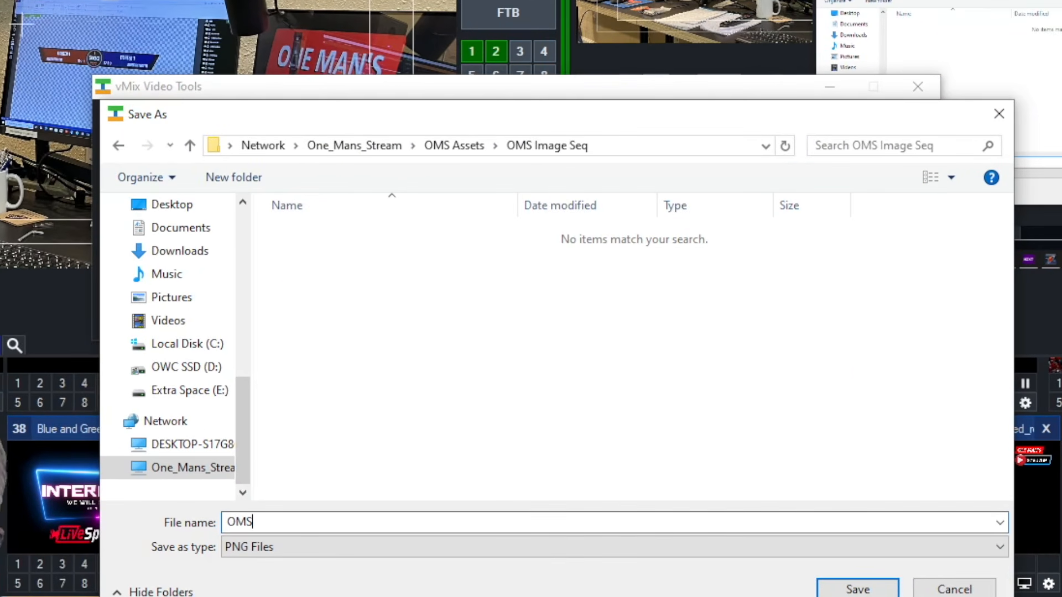
left_click(858, 588)
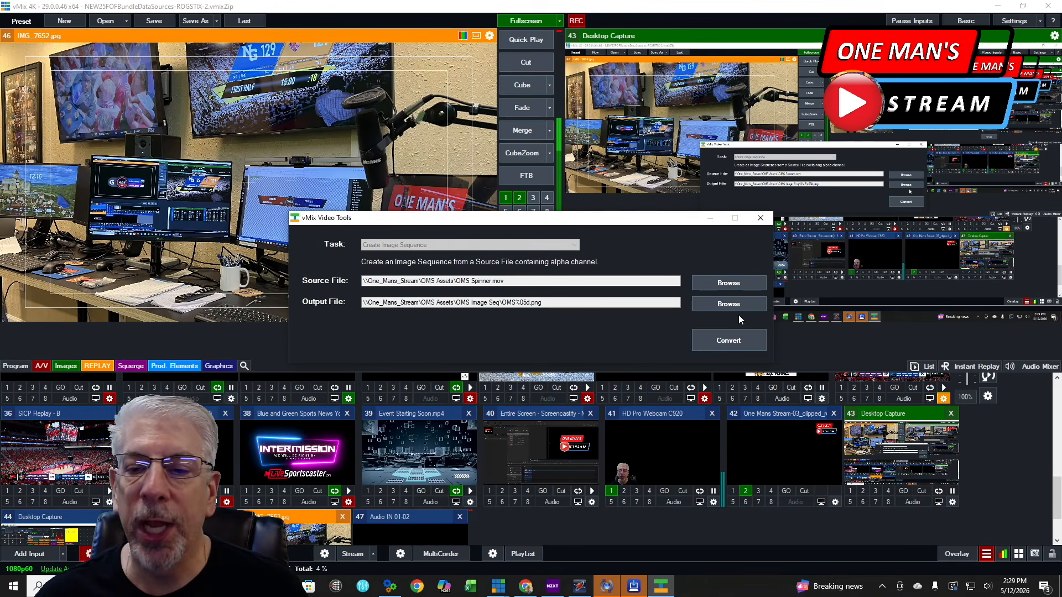
Step: Convert the OMS Spinner video into the PNG image sequence and close the video tools window
left_click(731, 339)
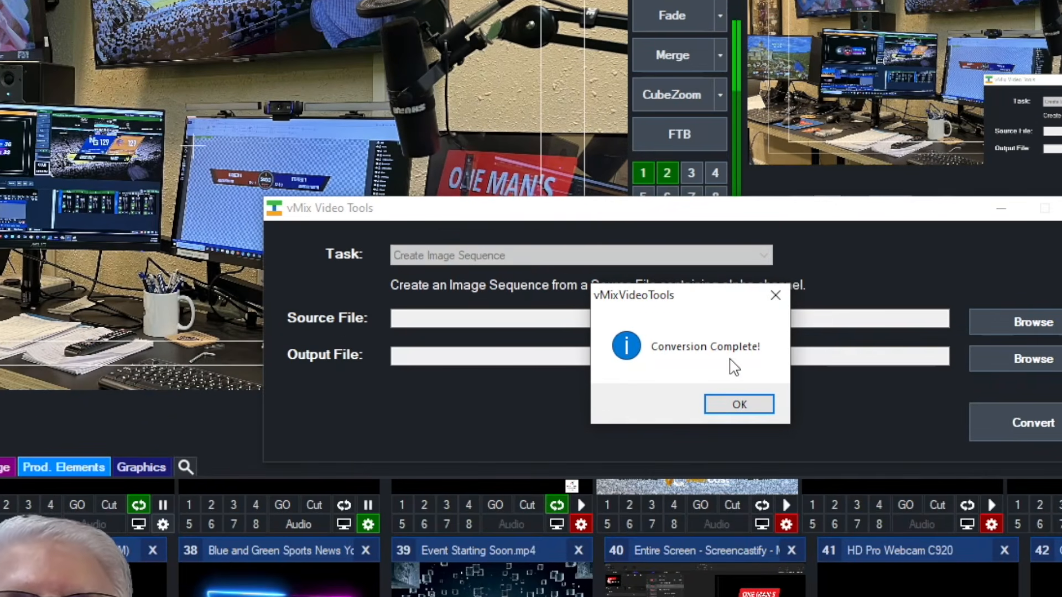
left_click(765, 407)
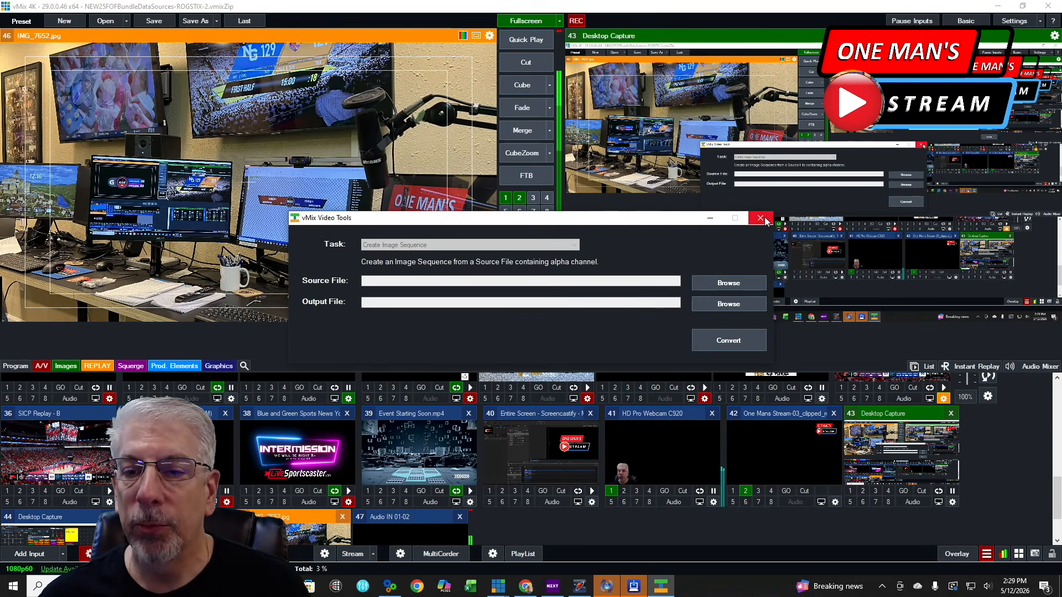
left_click(788, 217)
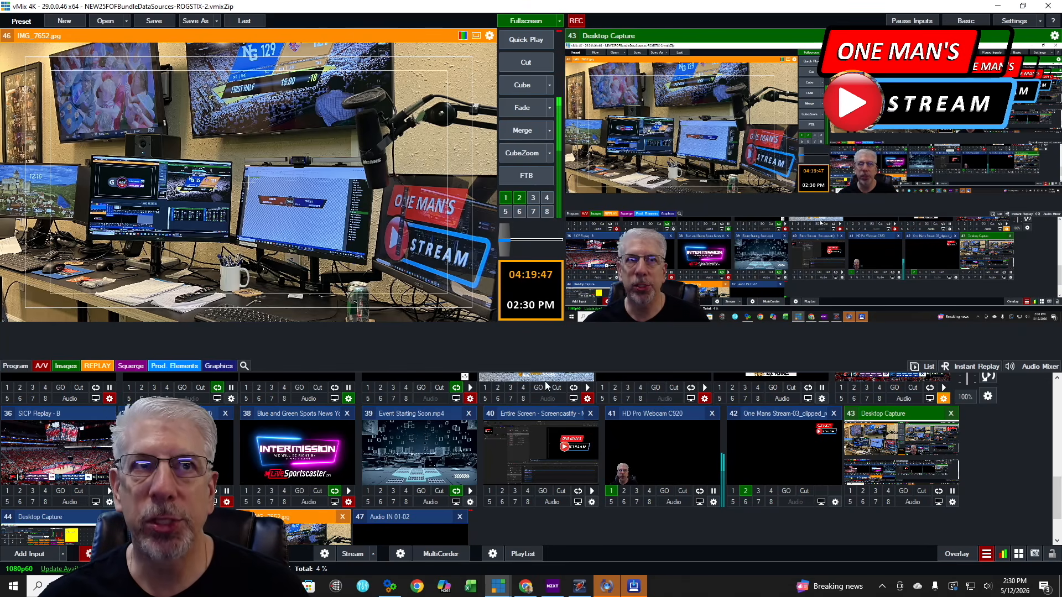
Step: Add an Image Sequence / Stinger input using OMS00001 from the OMS Image Seq folder on the network share
scroll(284, 514, "down", 1)
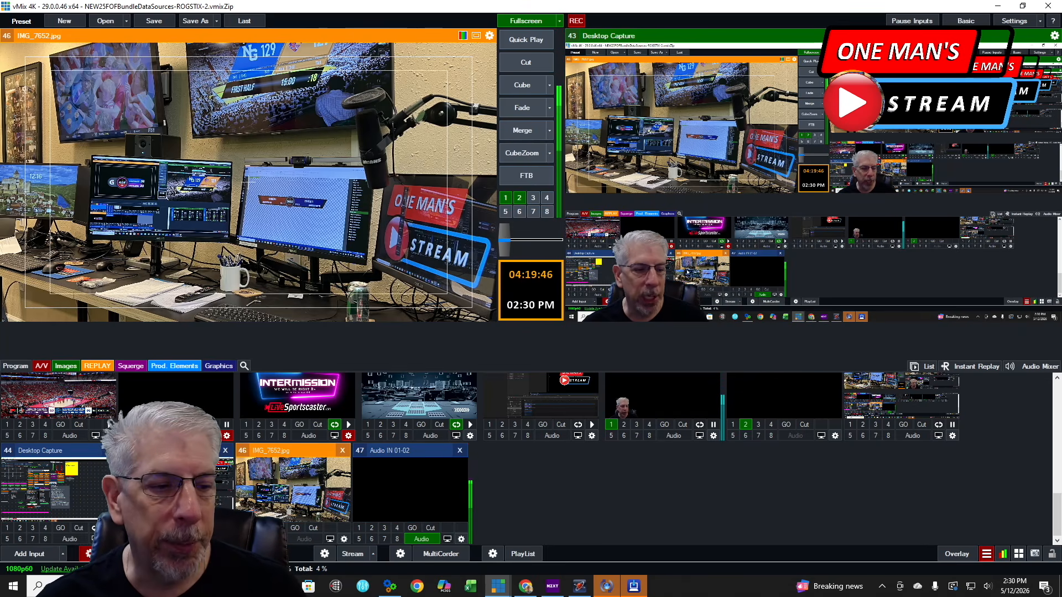
left_click(25, 554)
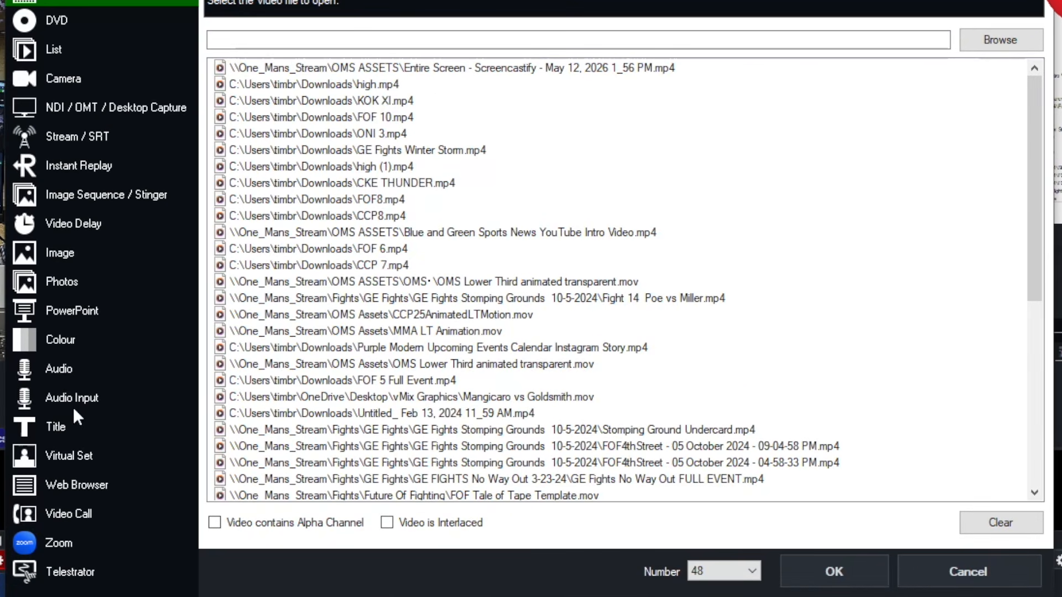
left_click(92, 195)
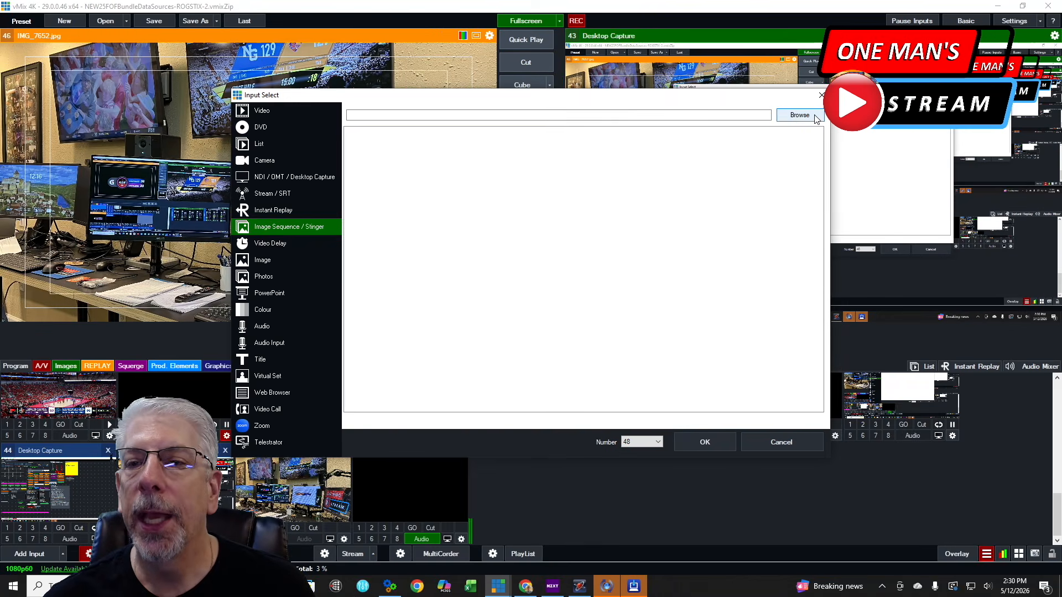
left_click(798, 116)
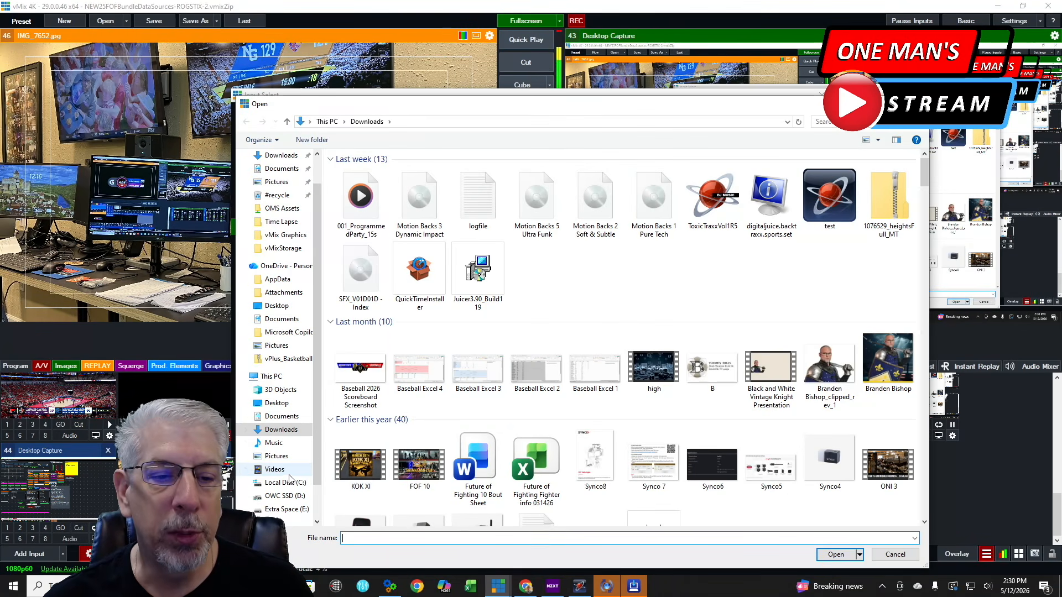
left_click(287, 514)
double_click(432, 183)
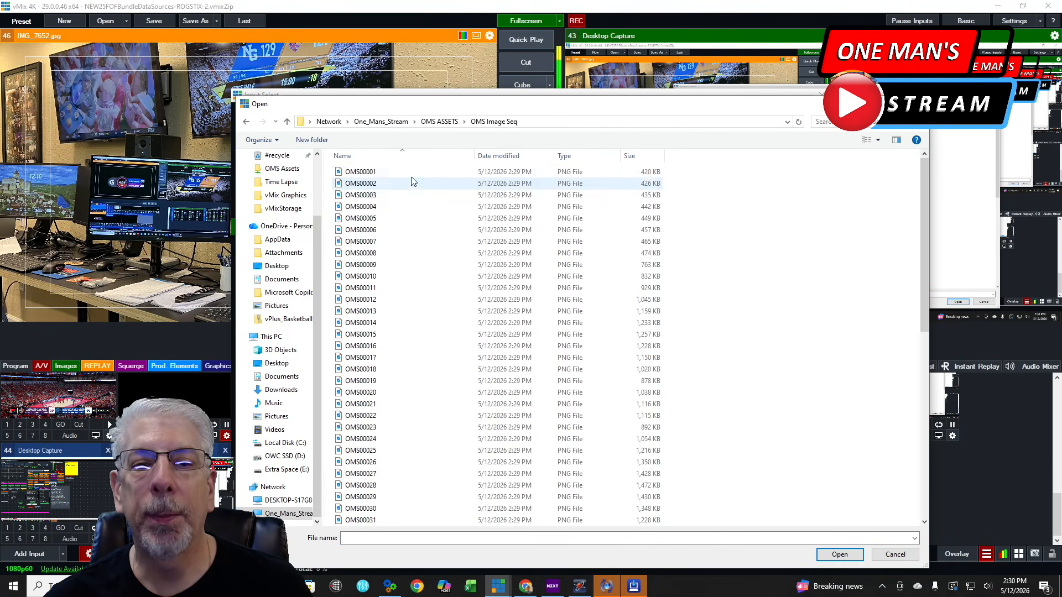
left_click(366, 173)
left_click(841, 555)
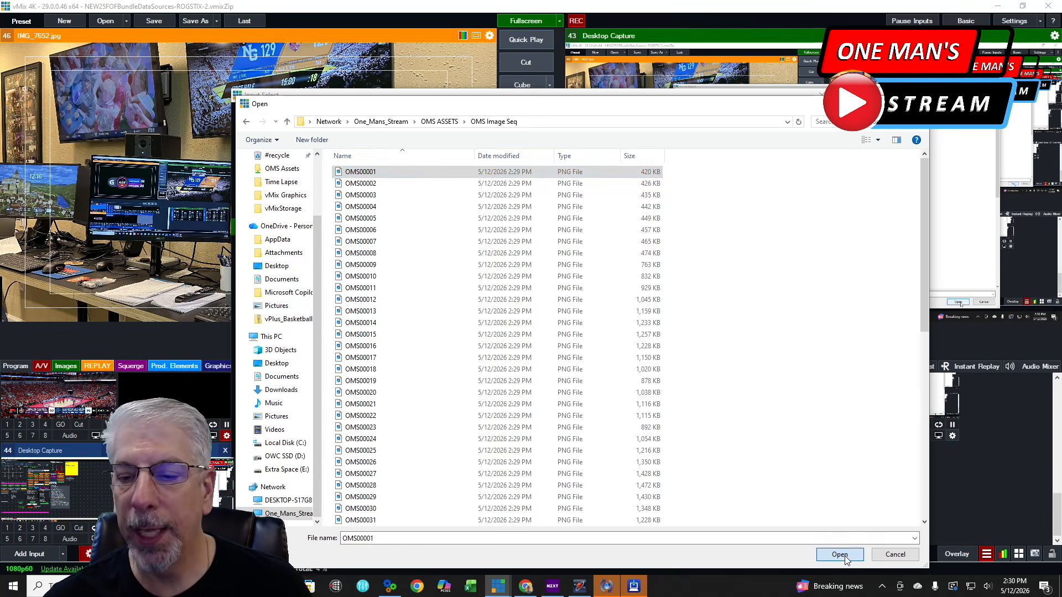
left_click(716, 444)
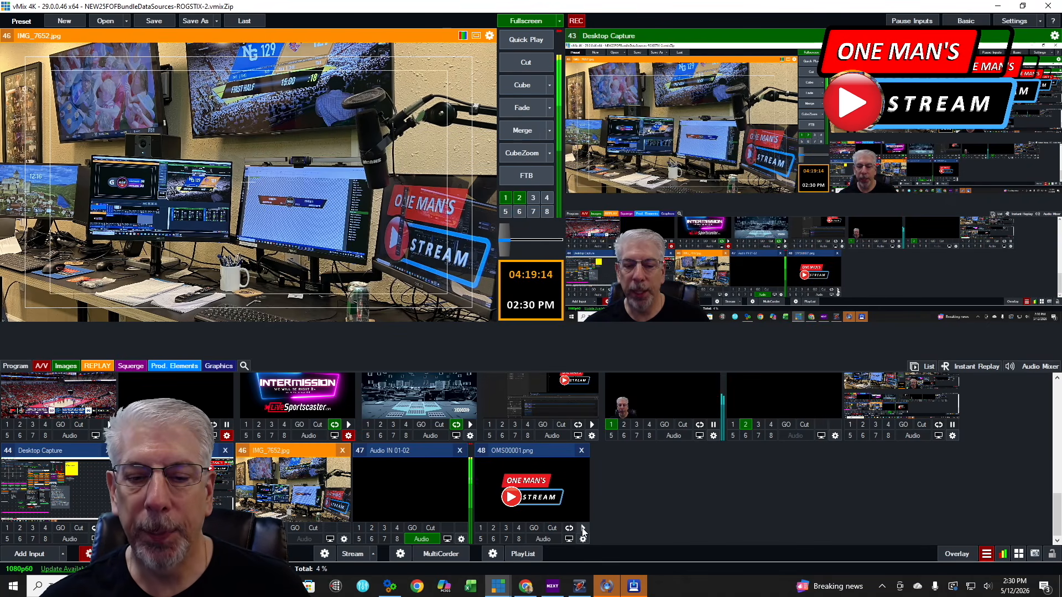
Step: Play the OMS00001.png sequence input and load it into the preview
left_click(583, 529)
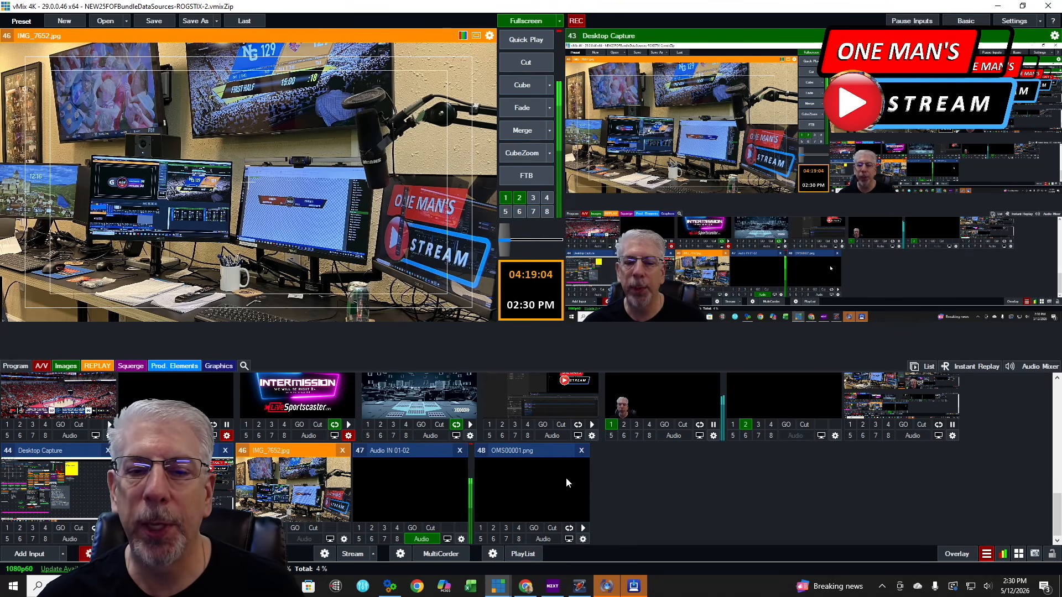
left_click(583, 530)
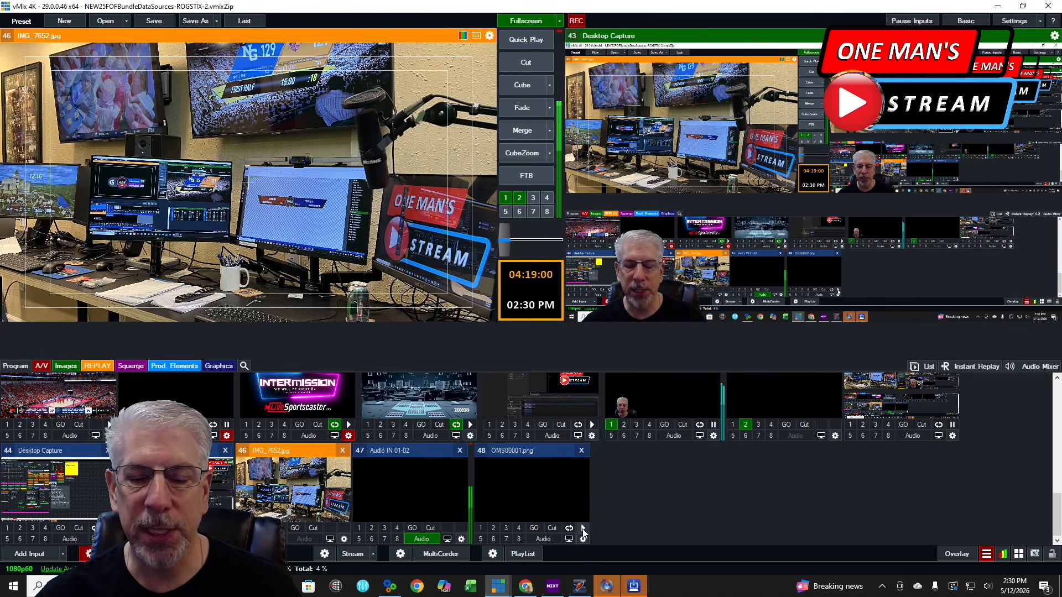
left_click(515, 446)
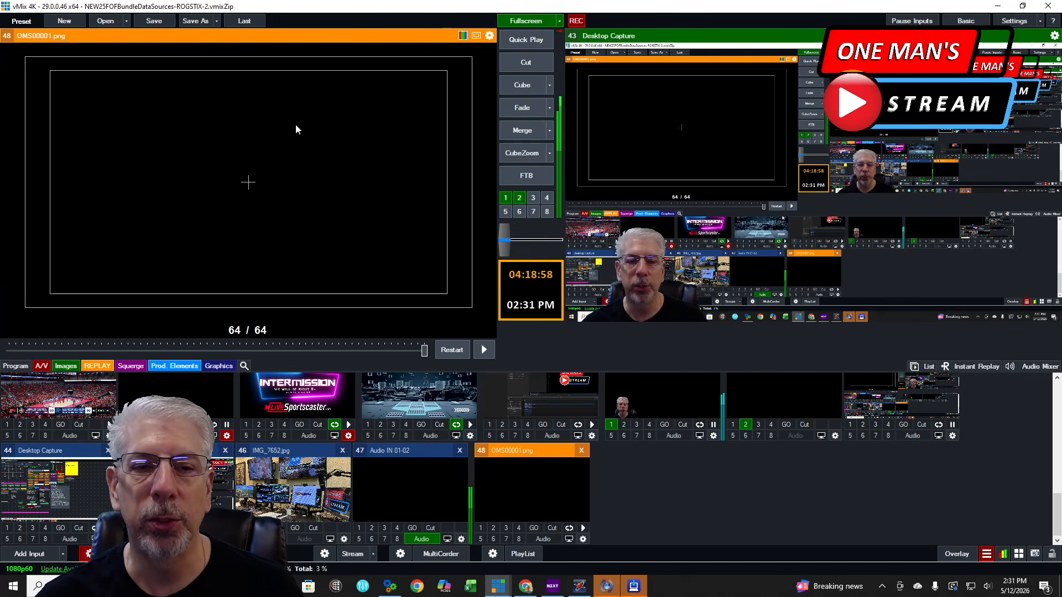
left_click(520, 63)
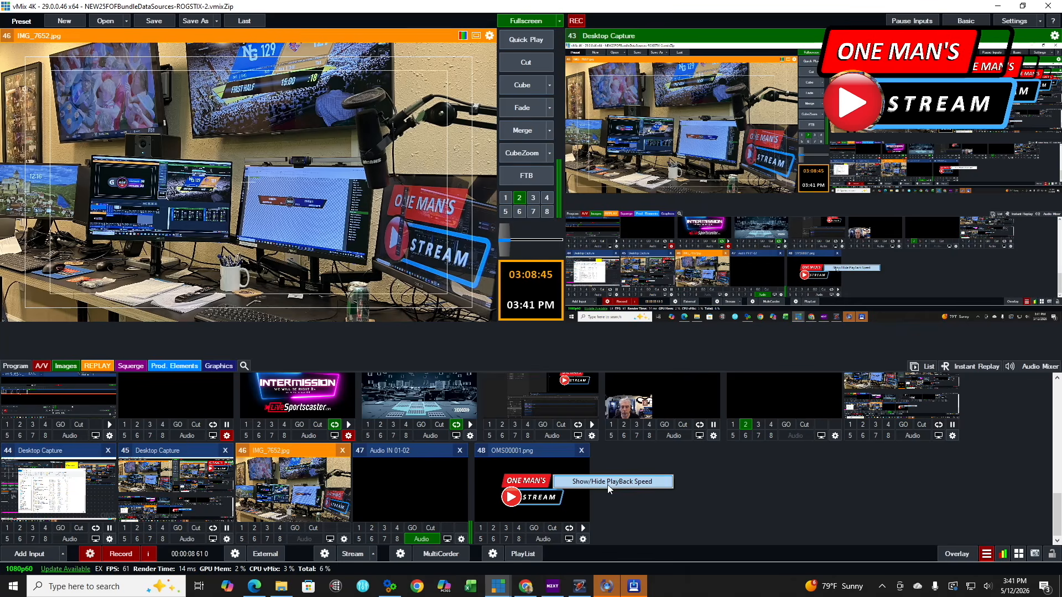
Step: Show the playback speed control for the OMS00001.png input and lower its speed to about 74%
left_click(611, 489)
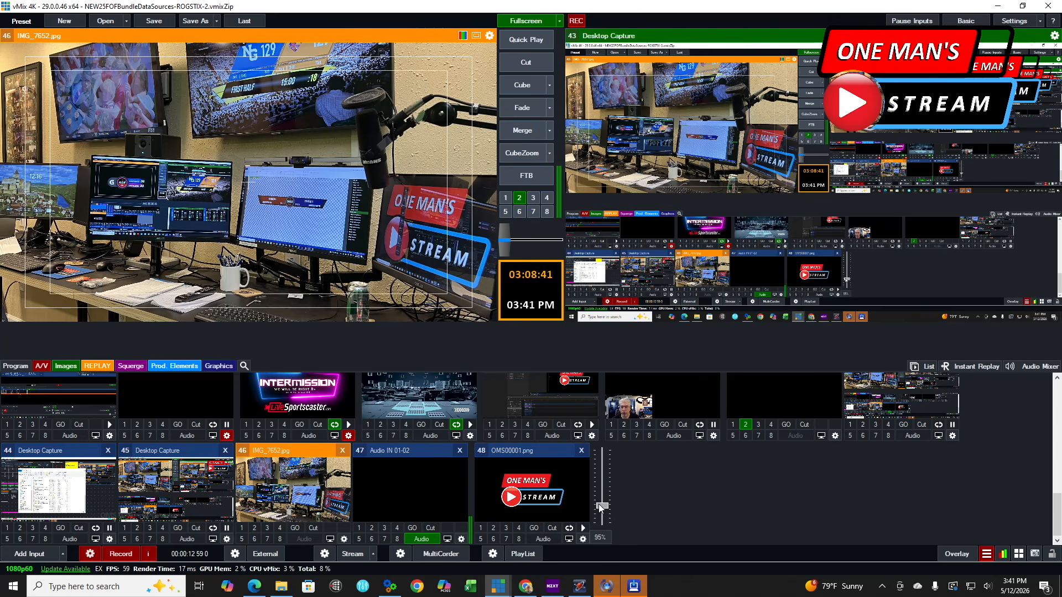
left_click_drag(601, 508, 601, 509)
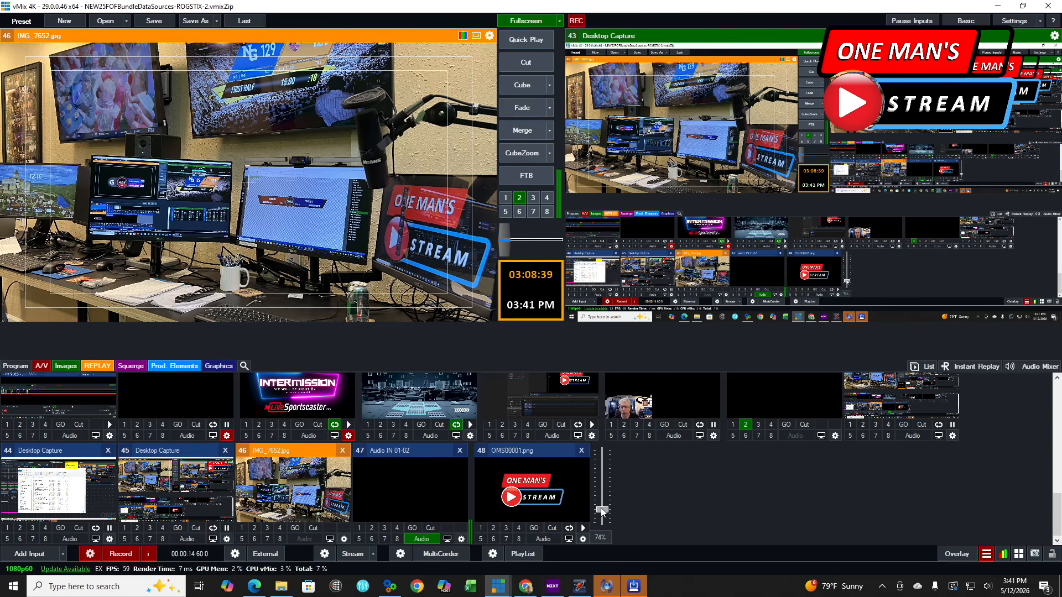
left_click(599, 538)
left_click(636, 536)
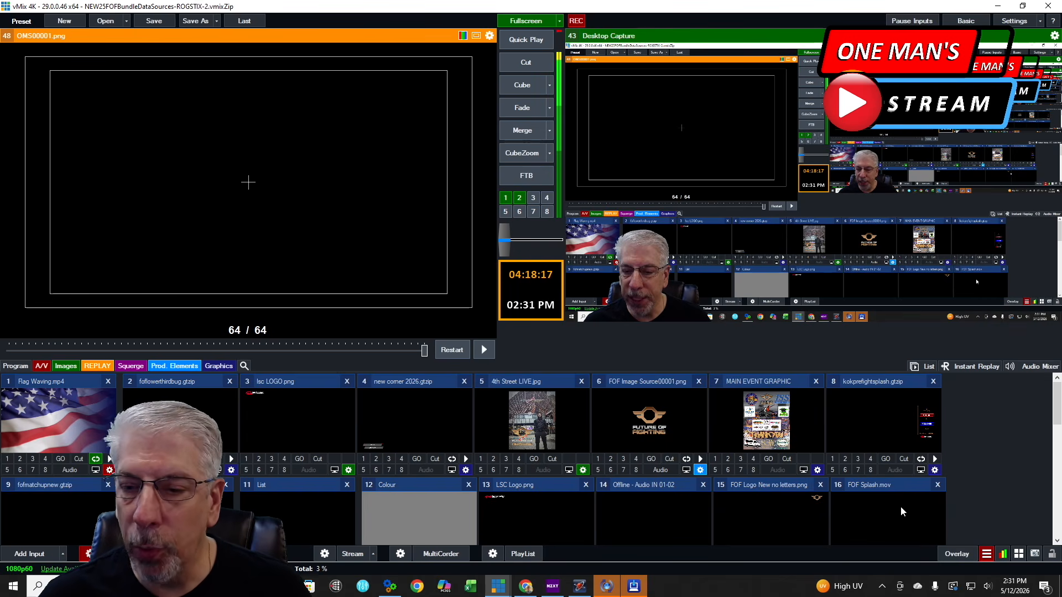
Step: Put Desktop Capture input 44 in preview and cut it to the program output
scroll(996, 461, "down", 3)
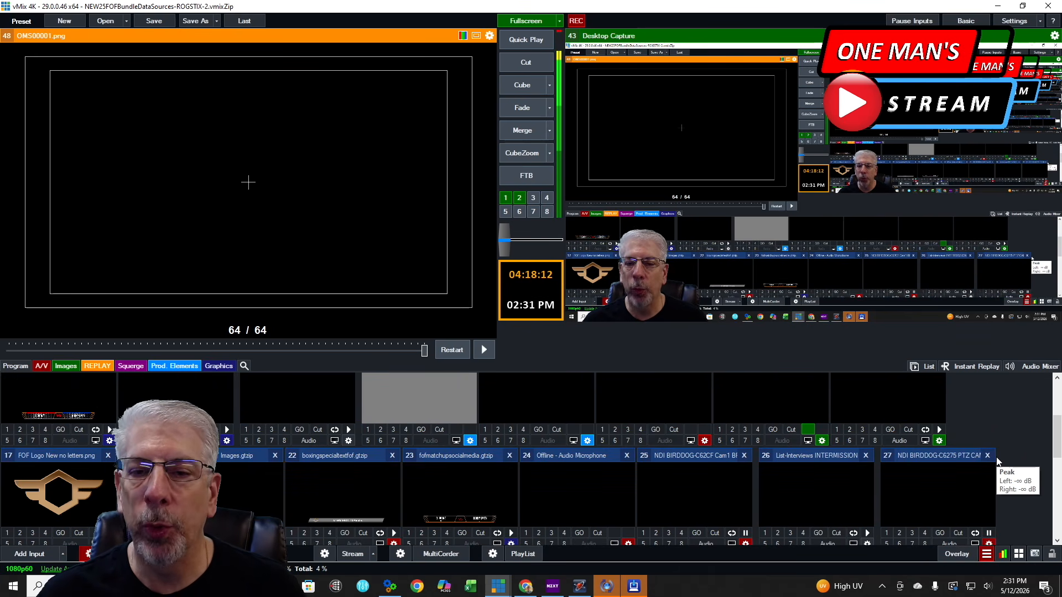
scroll(996, 462, "down", 3)
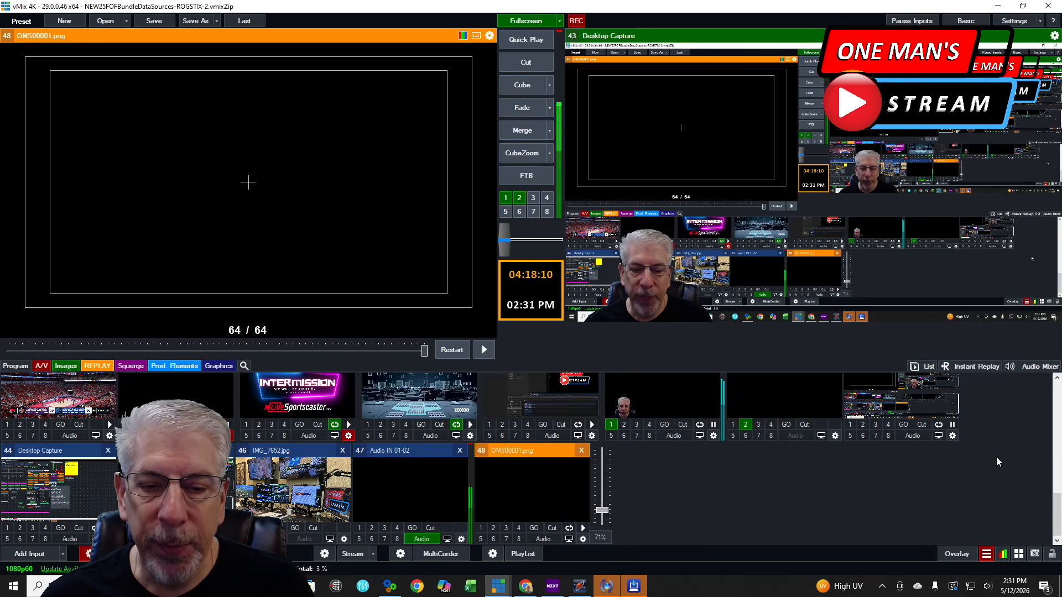
left_click(73, 486)
left_click(535, 59)
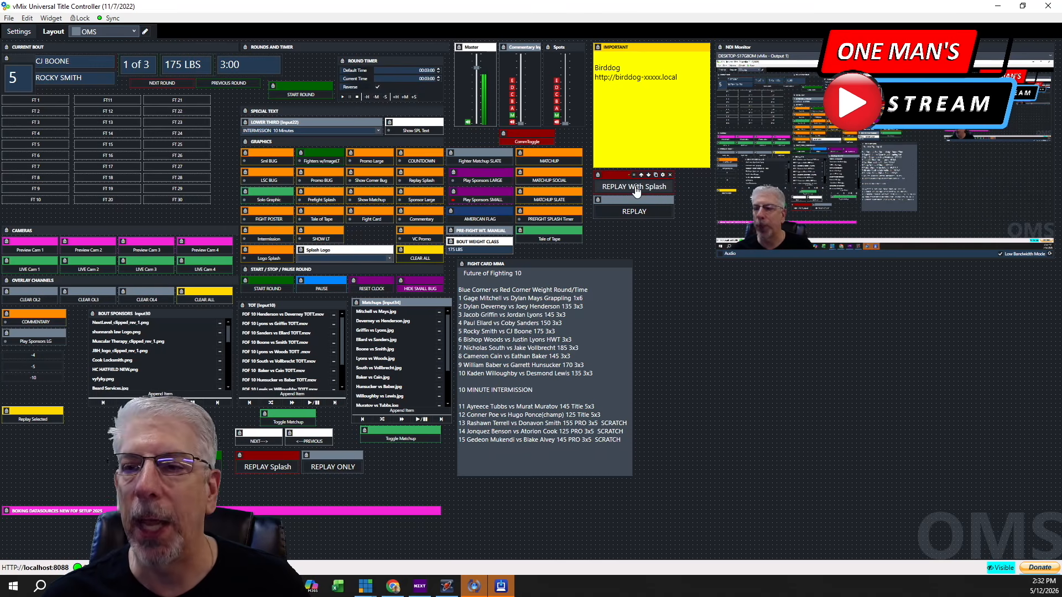
Step: Trigger the REPLAY With Splash button to test its current splash
left_click(636, 187)
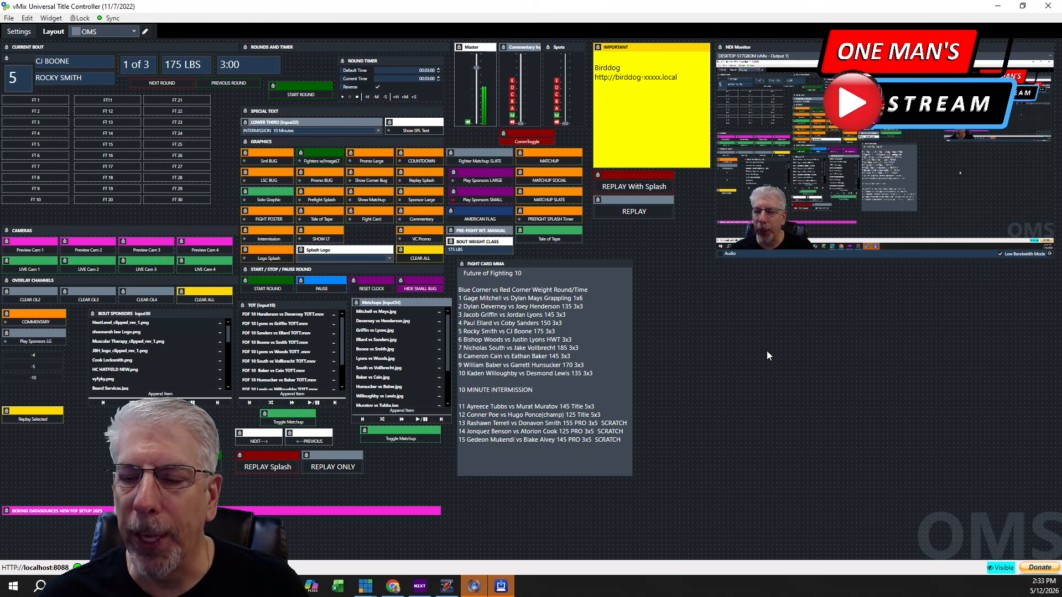
left_click(625, 187)
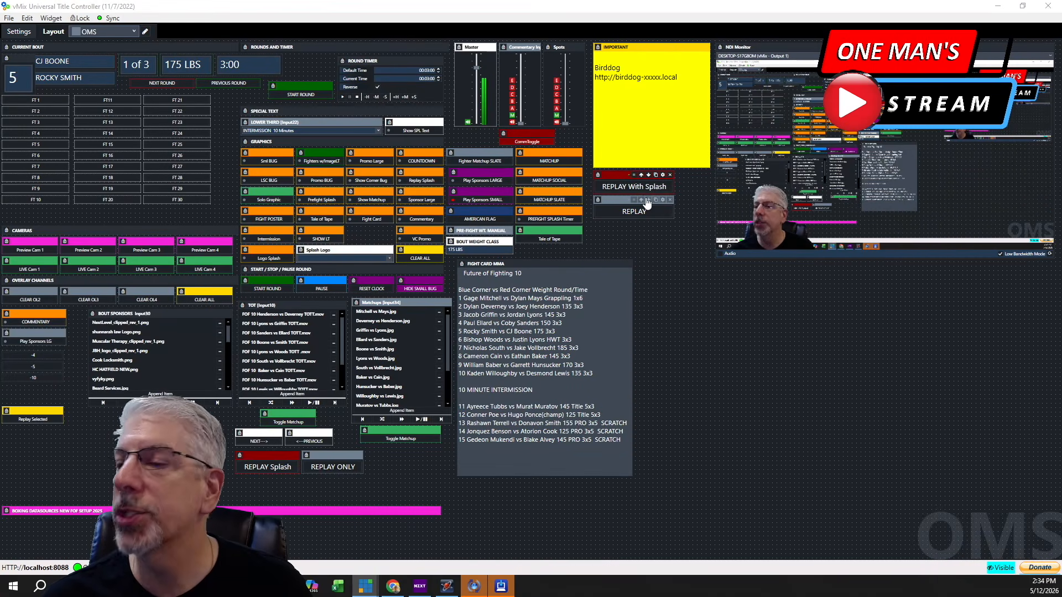
Step: In the REPLAY With Splash button's script, set the OverlayInputX command's input to OMS00001.png
left_click(662, 175)
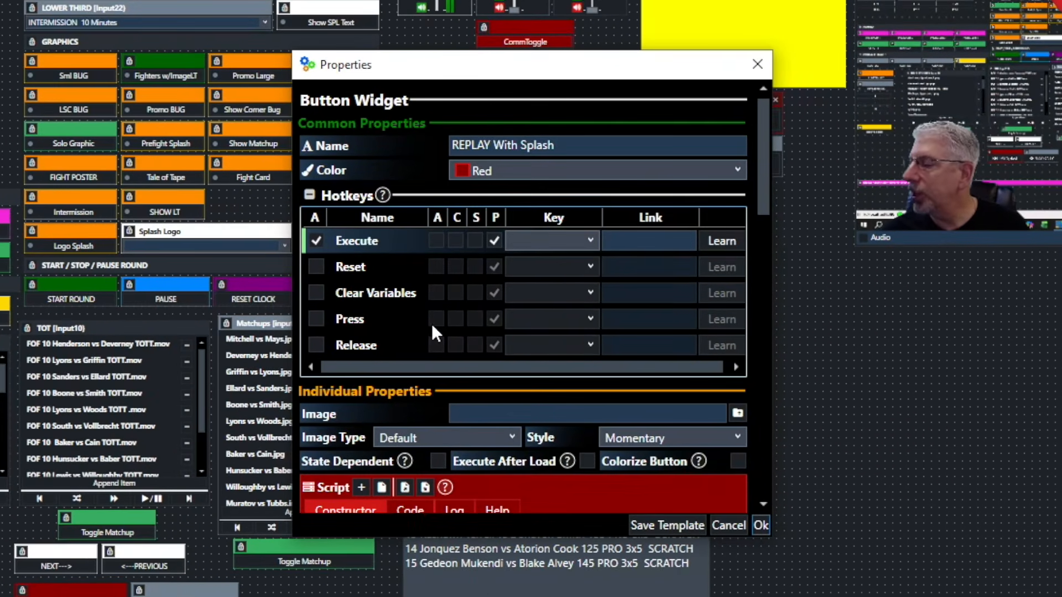
scroll(563, 270, "down", 6)
scroll(561, 273, "down", 8)
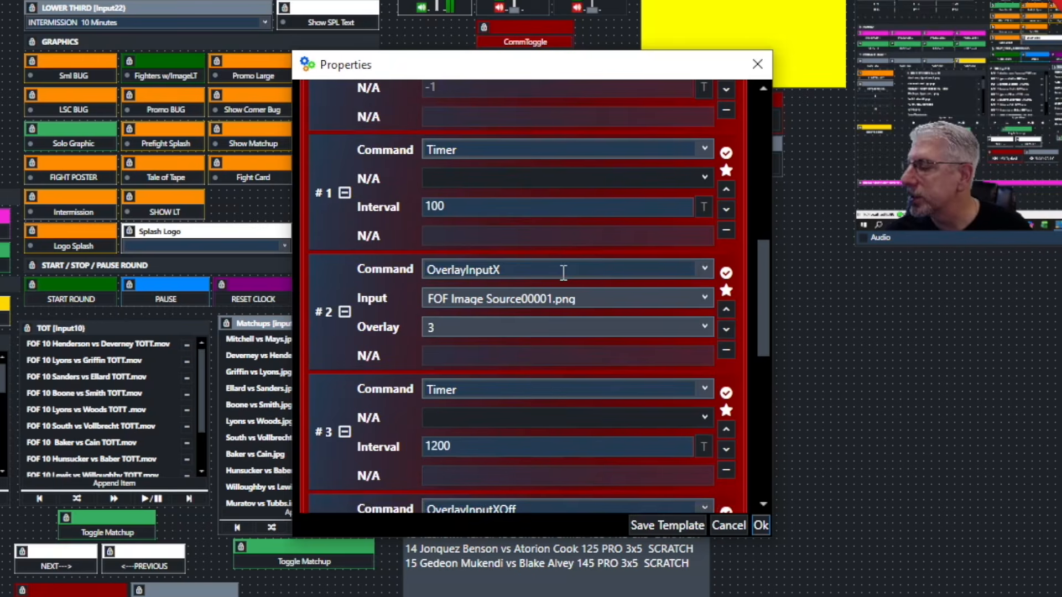
scroll(557, 274, "up", 6)
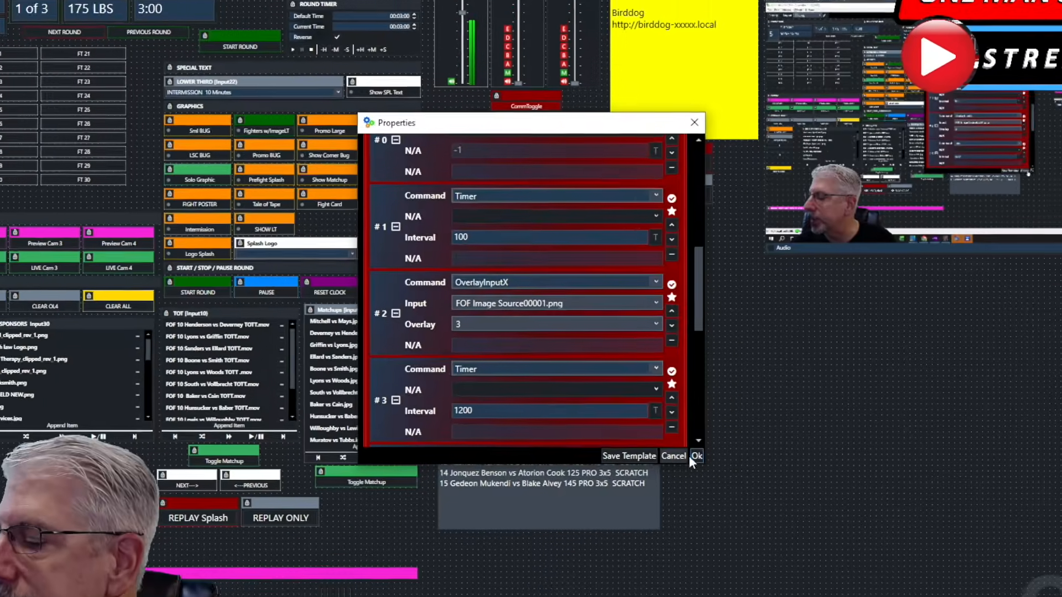
scroll(723, 436, "up", 3)
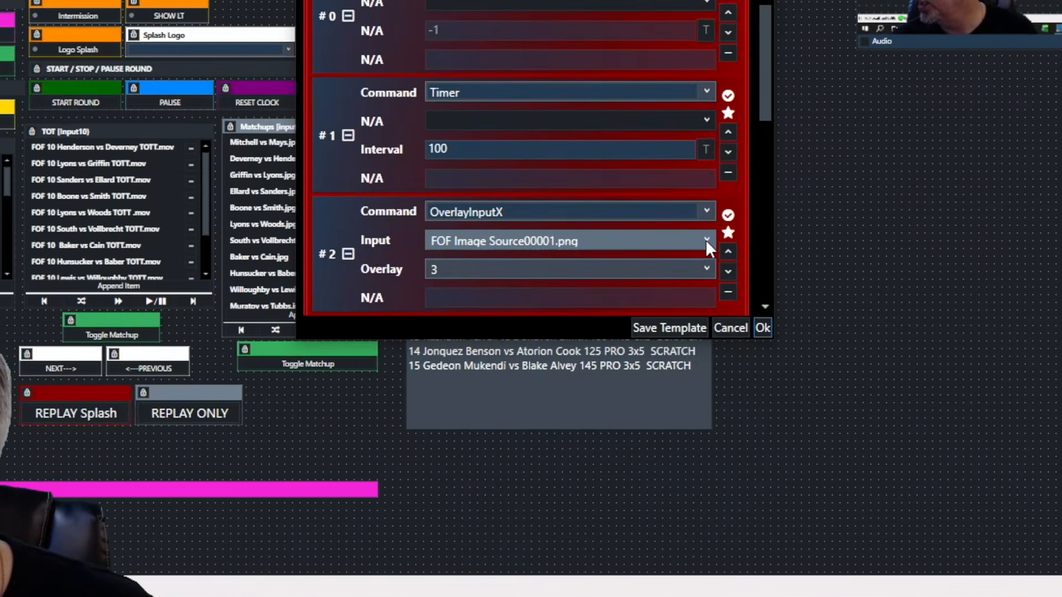
left_click(679, 284)
scroll(569, 376, "down", 2)
scroll(574, 350, "down", 5)
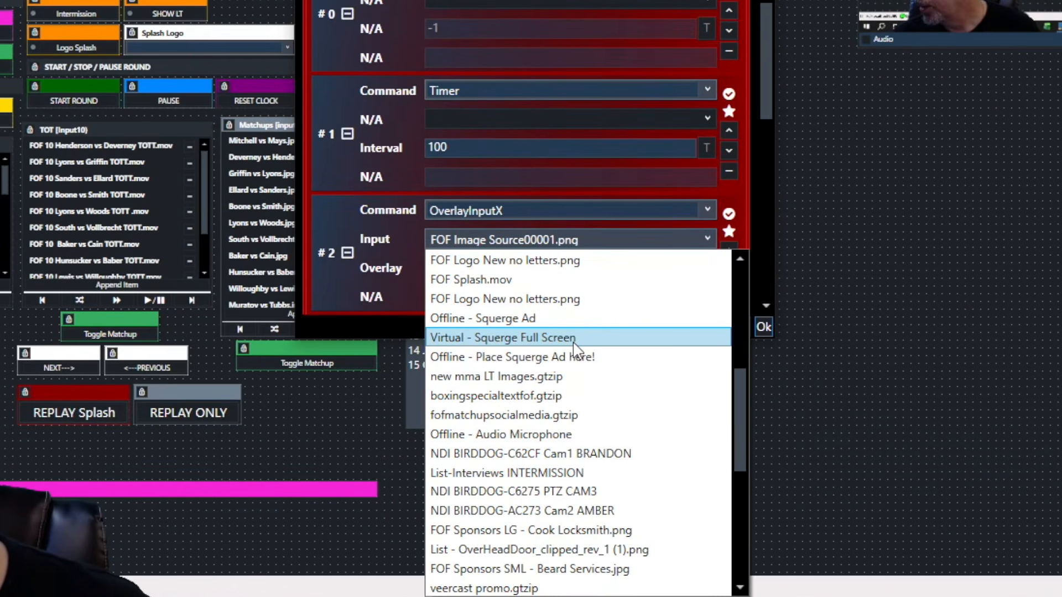
scroll(576, 348, "down", 2)
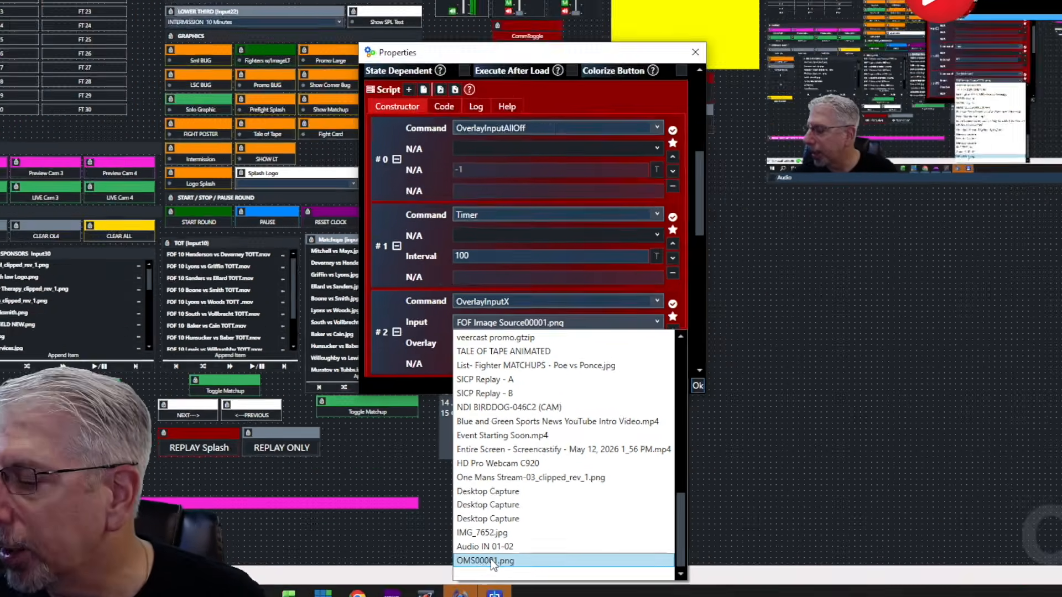
left_click(480, 568)
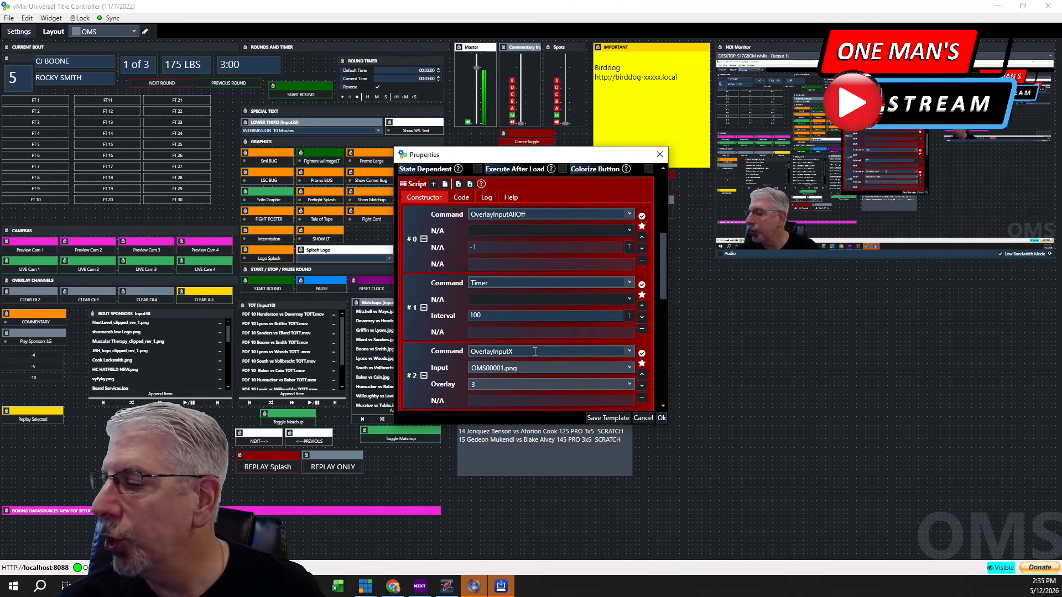
Step: Set the input of the script's final Restart command to OMS00001.png and save the button's properties
scroll(562, 346, "down", 5)
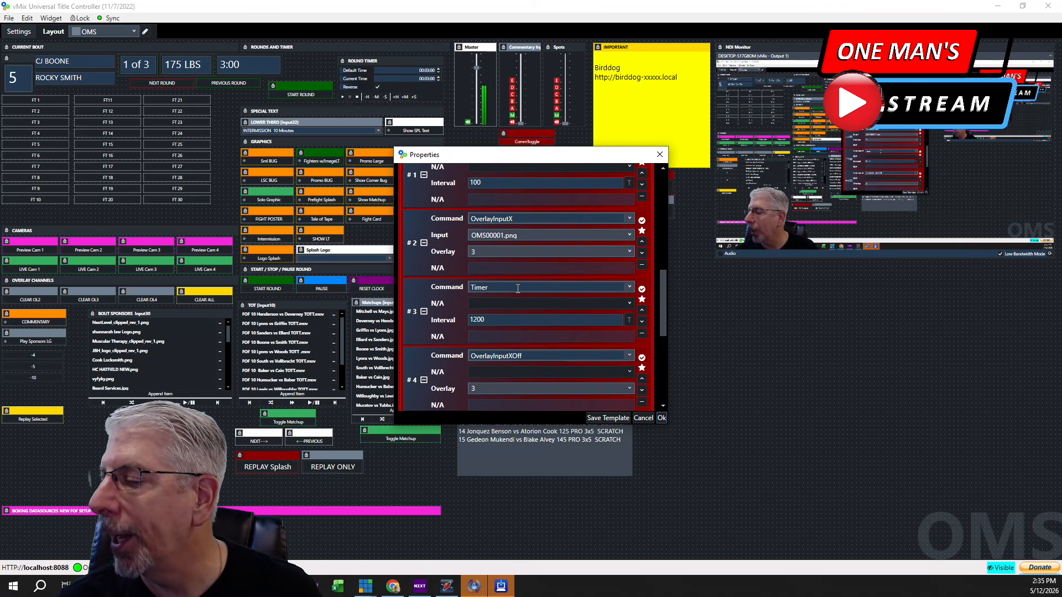
left_click(481, 324)
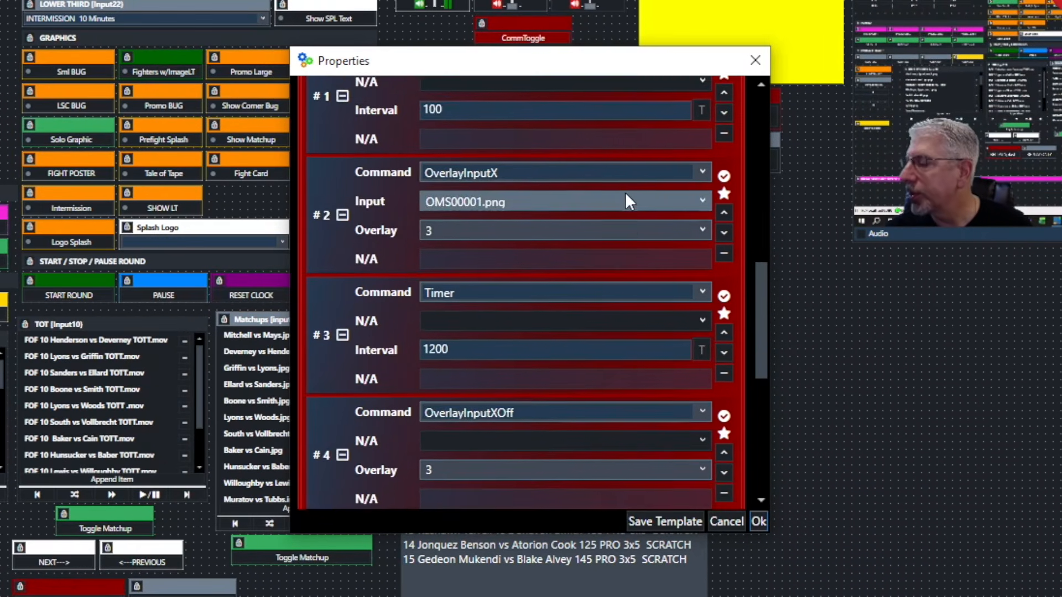
scroll(590, 272, "down", 3)
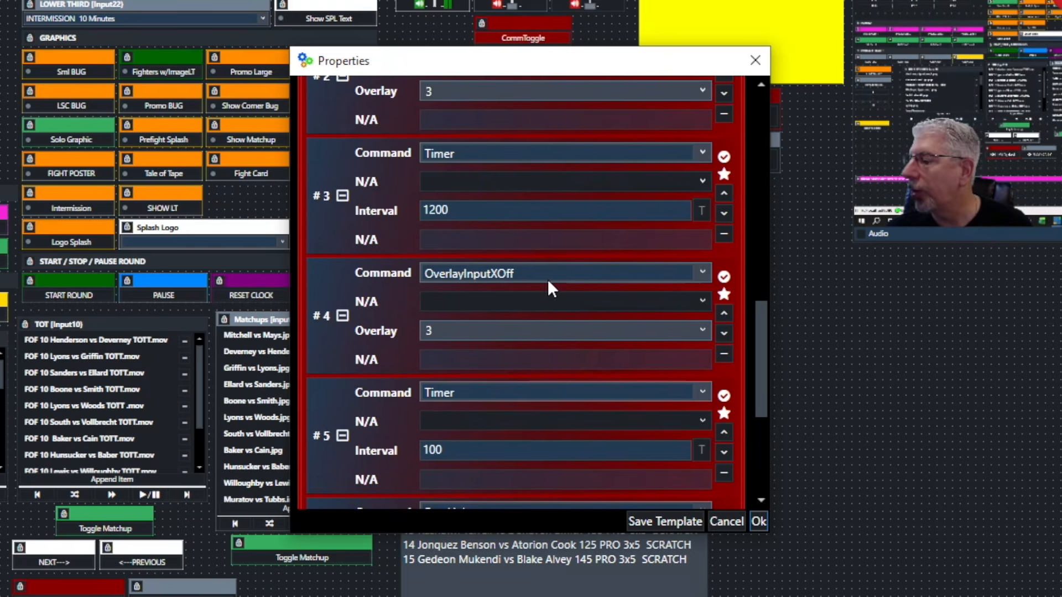
scroll(455, 336, "up", 2)
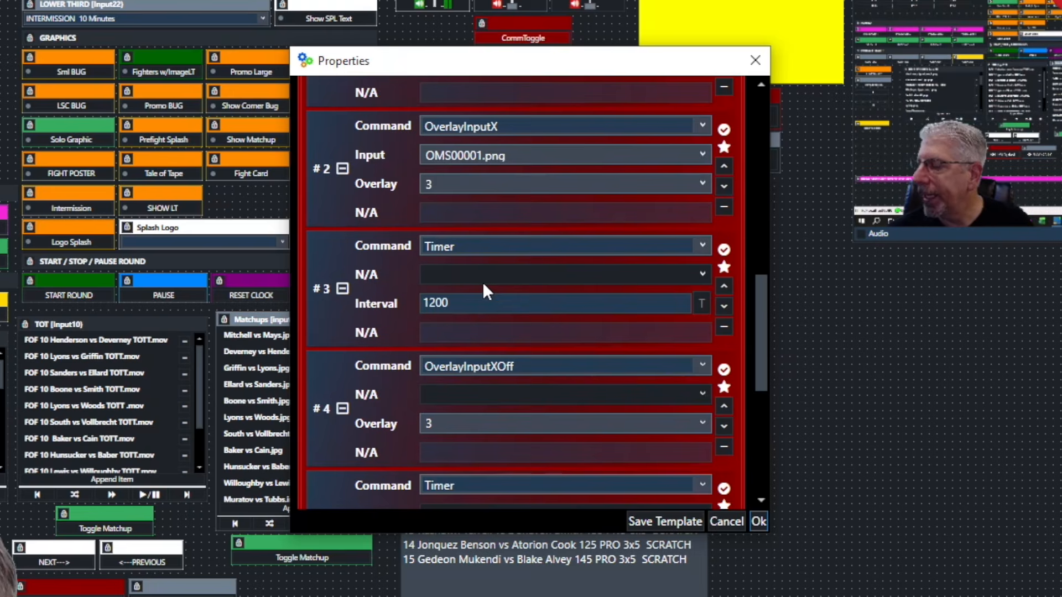
scroll(482, 282, "down", 3)
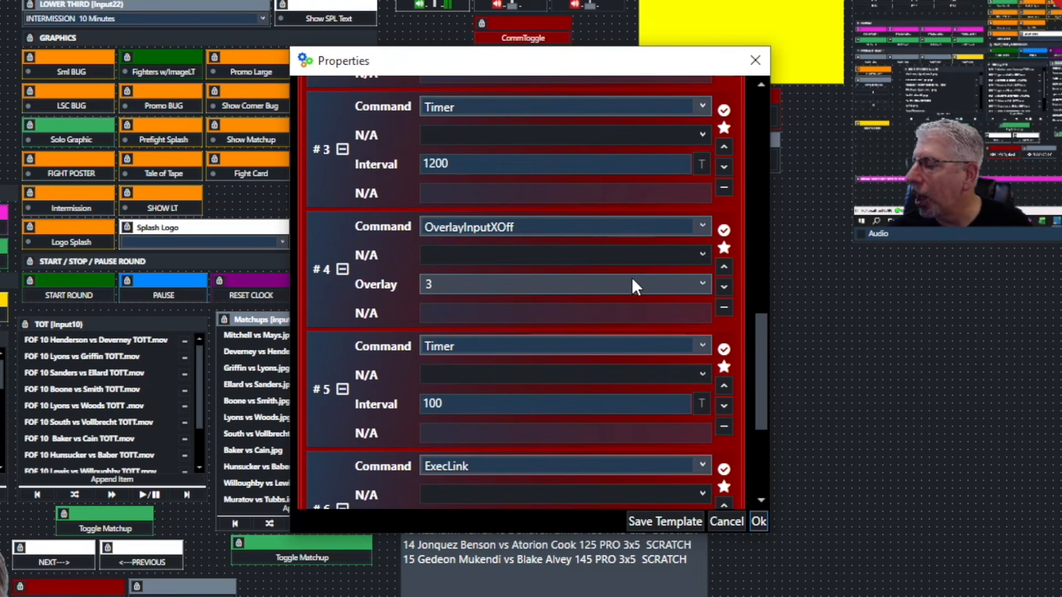
scroll(532, 363, "down", 4)
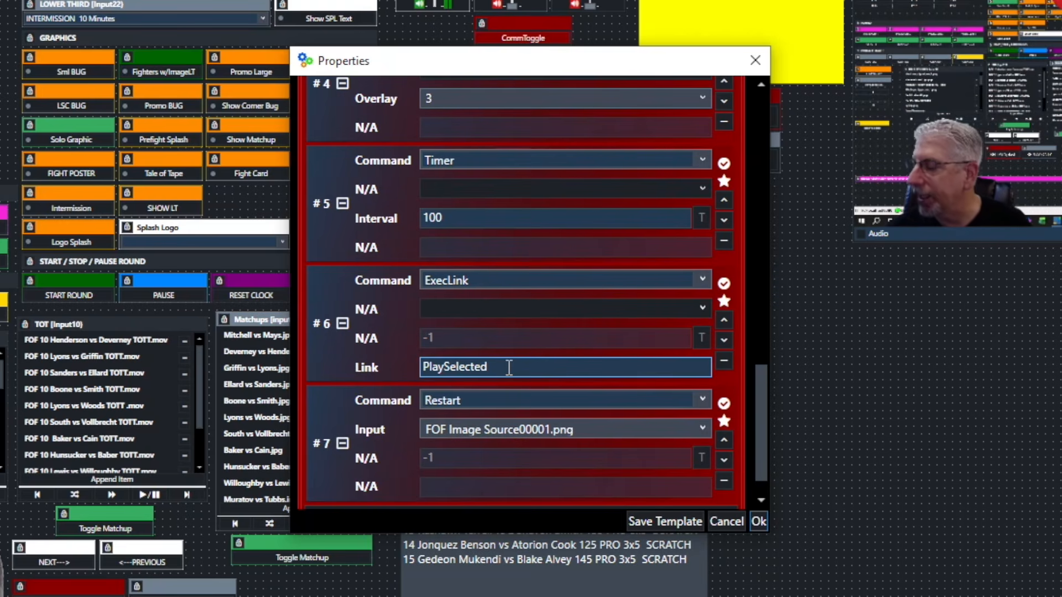
scroll(532, 363, "down", 1)
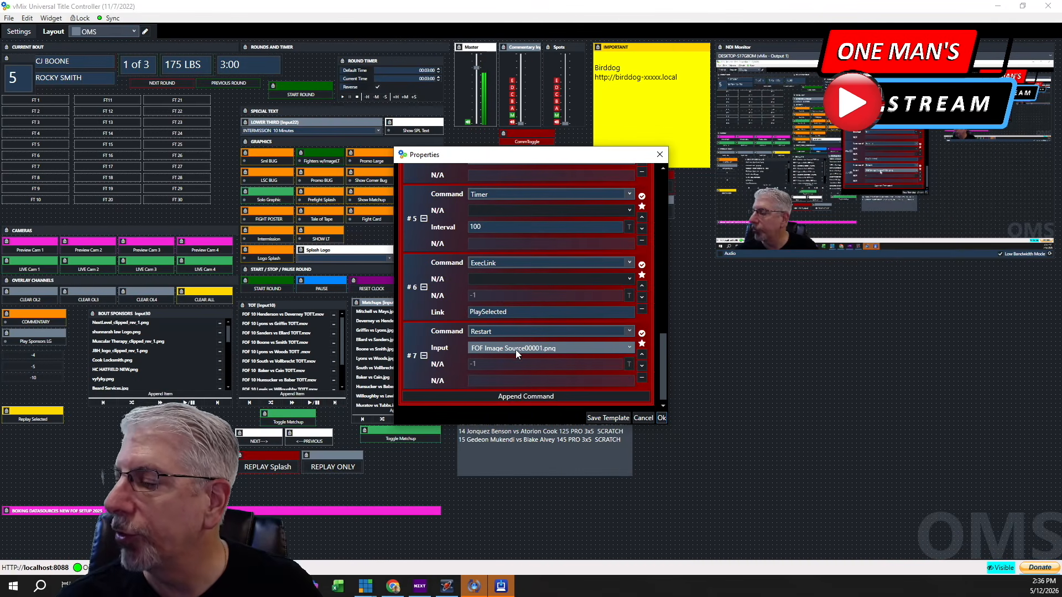
left_click(635, 350)
scroll(585, 391, "down", 9)
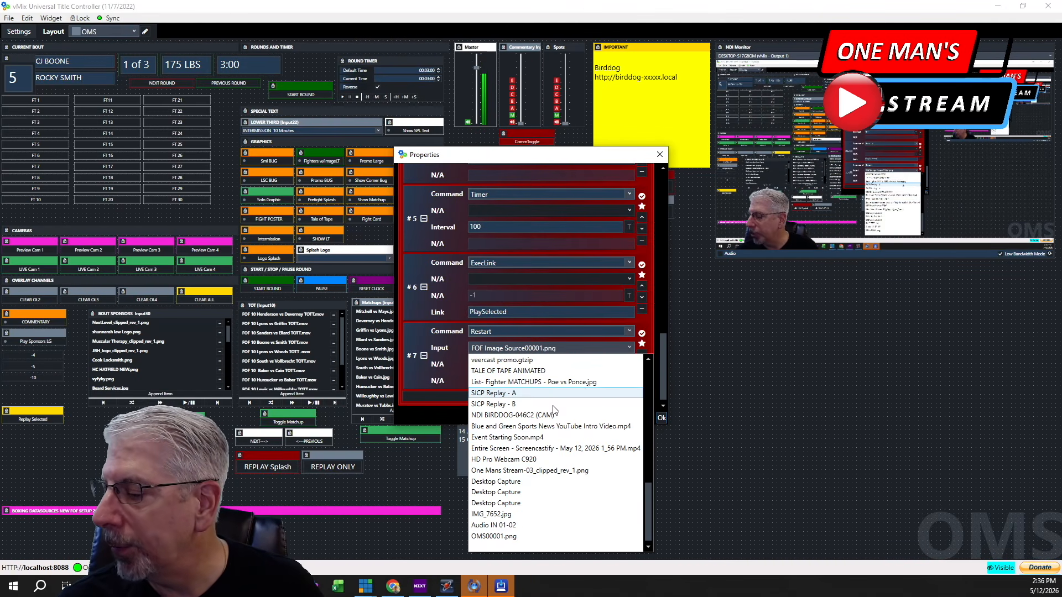
left_click(507, 535)
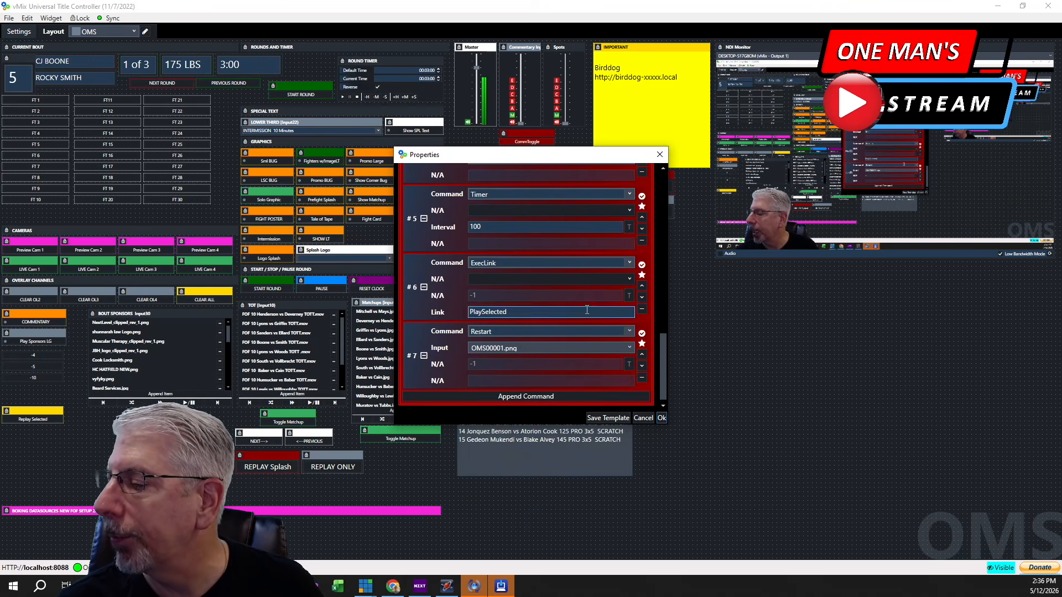
left_click(662, 418)
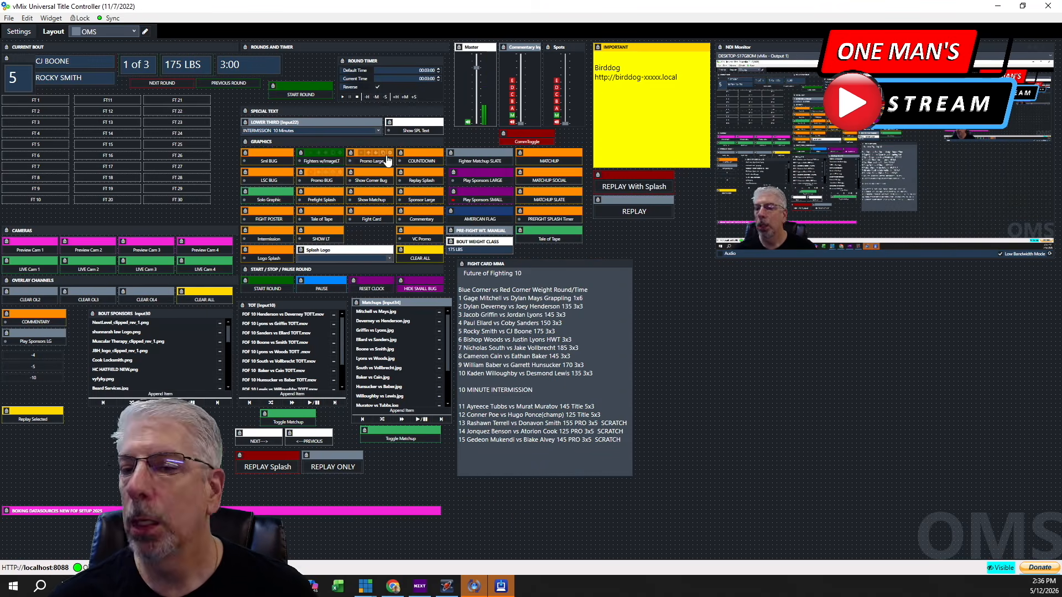
Step: Run REPLAY With Splash, check the ExecLink command's link in its properties, and close them
left_click(641, 187)
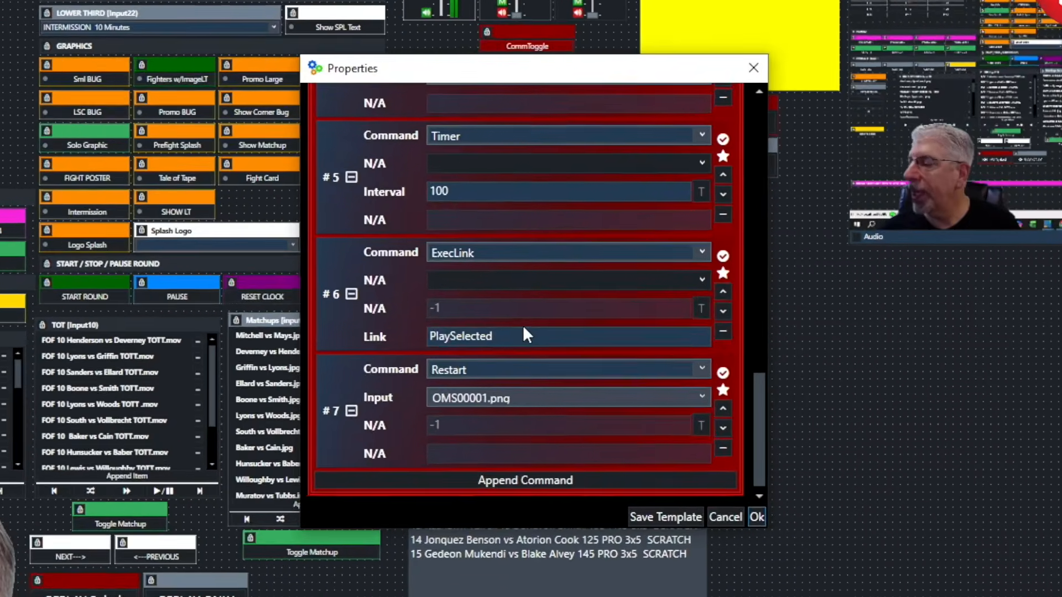
left_click(502, 336)
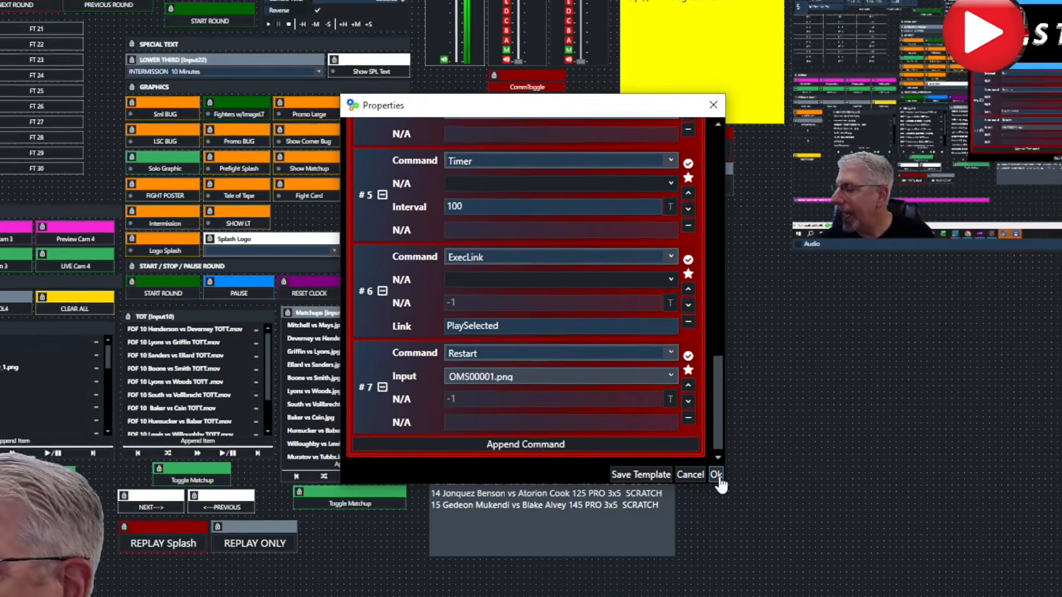
left_click(762, 523)
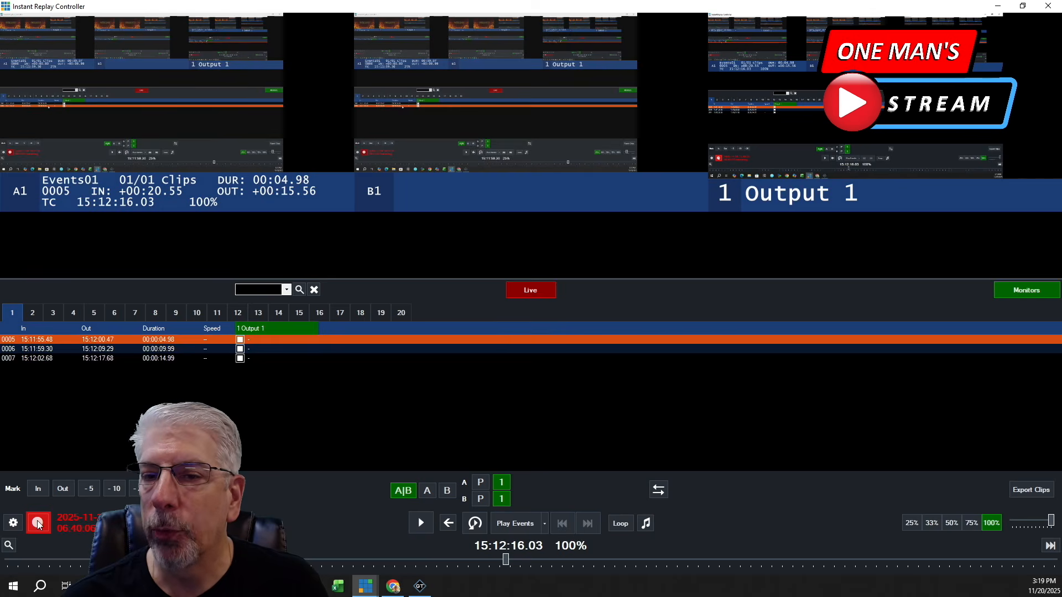
Step: Check the key and link assigned to Execute in the Replay Selected button's properties, and close them
key("5")
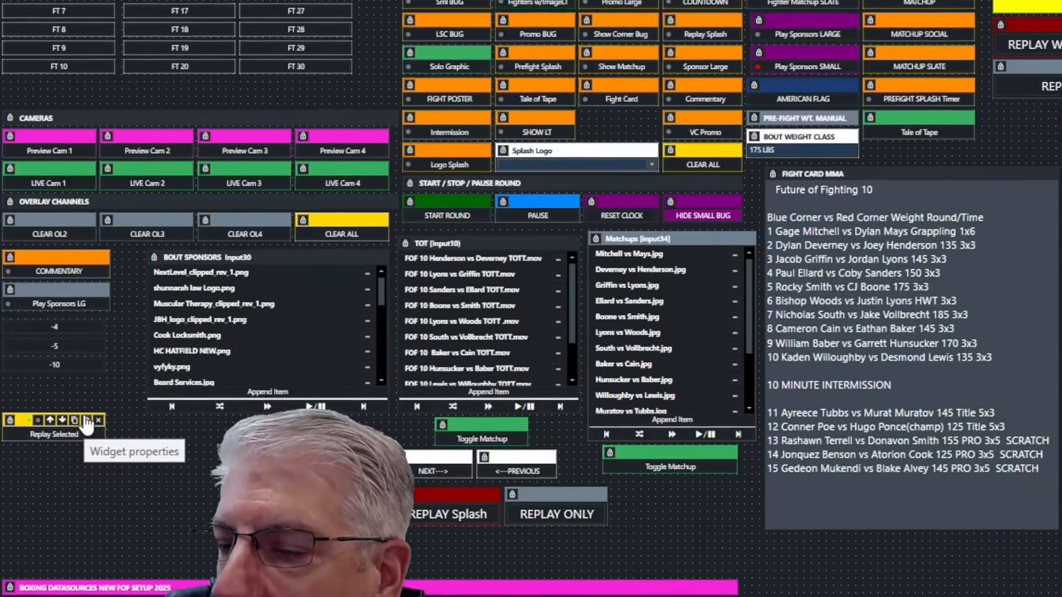
left_click(87, 423)
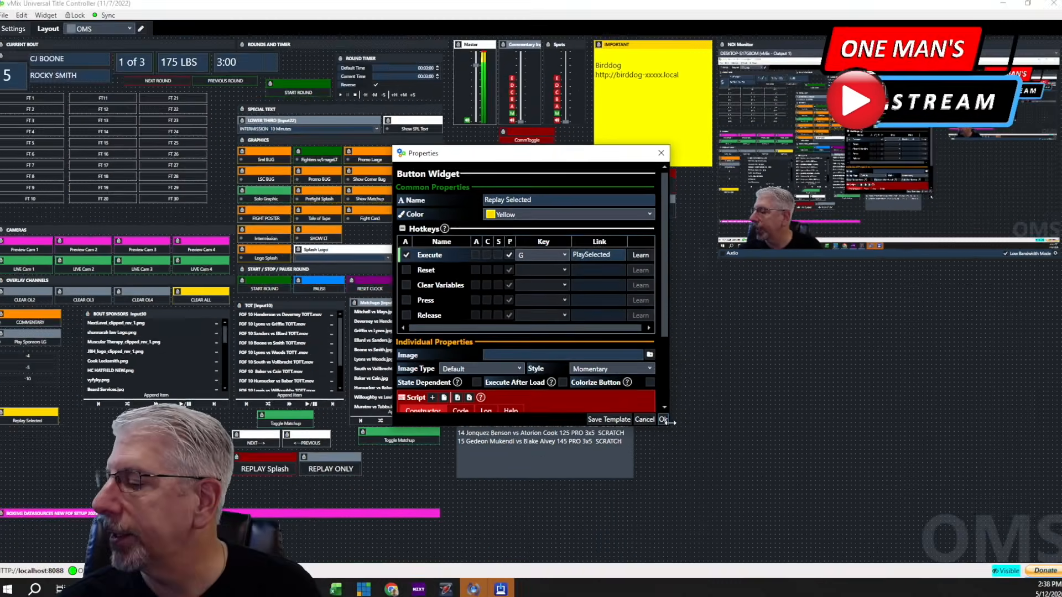
left_click(662, 419)
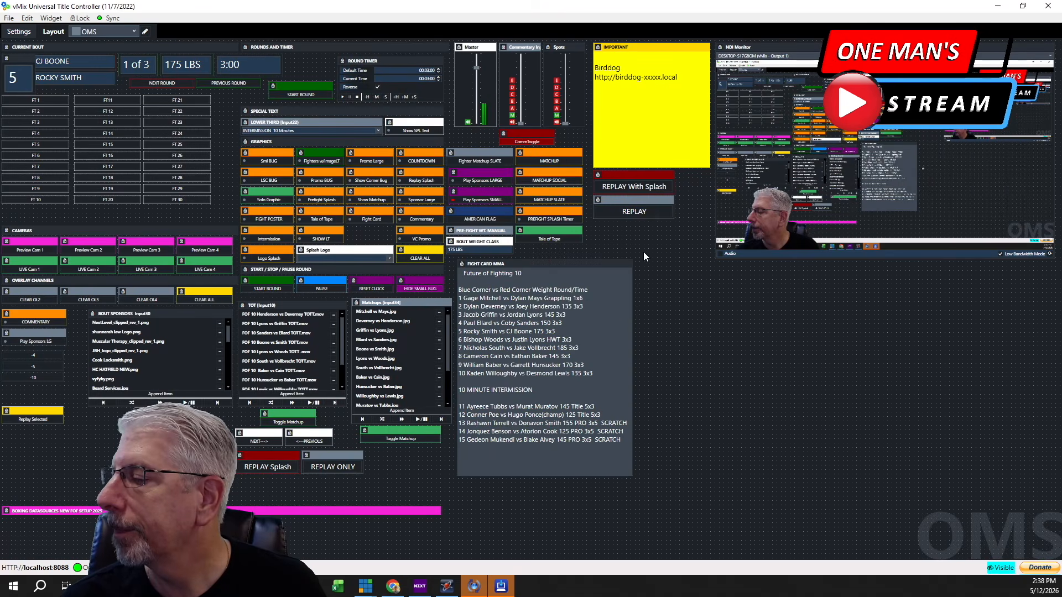
Step: Review the REPLAY With Splash button's script commands down to the final Restart command, and close its properties
left_click(663, 175)
scroll(610, 303, "down", 16)
scroll(610, 305, "down", 3)
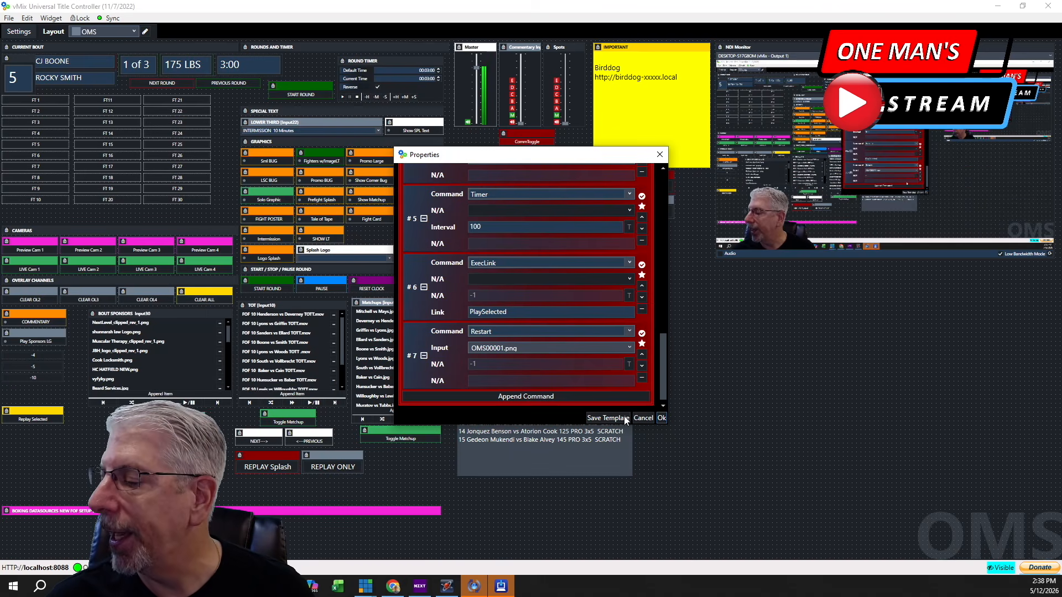
left_click(661, 419)
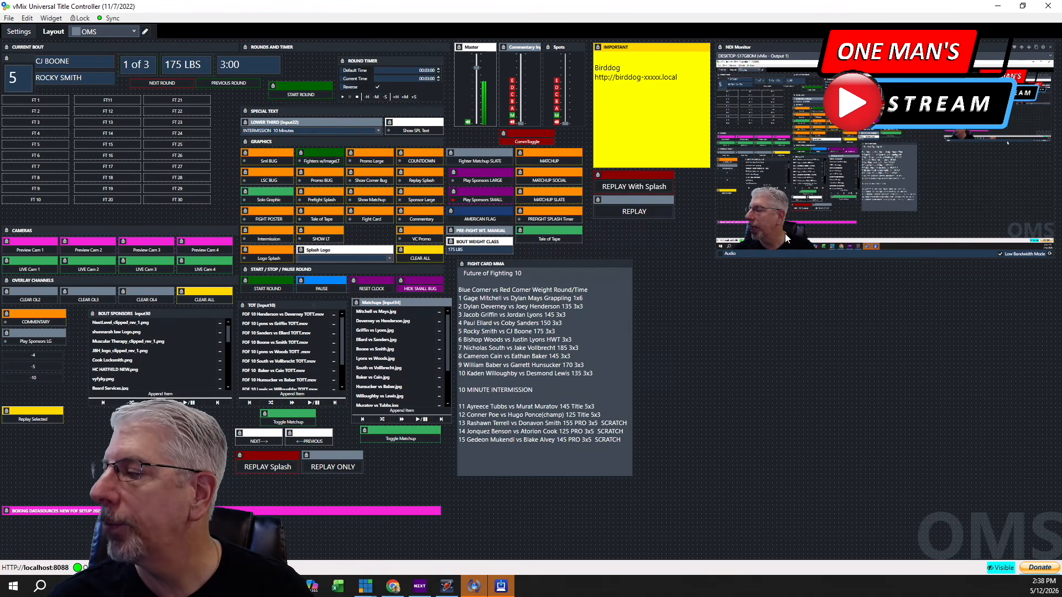
Step: Trigger REPLAY With Splash again to test the updated script with the OMS image sequence
left_click(628, 188)
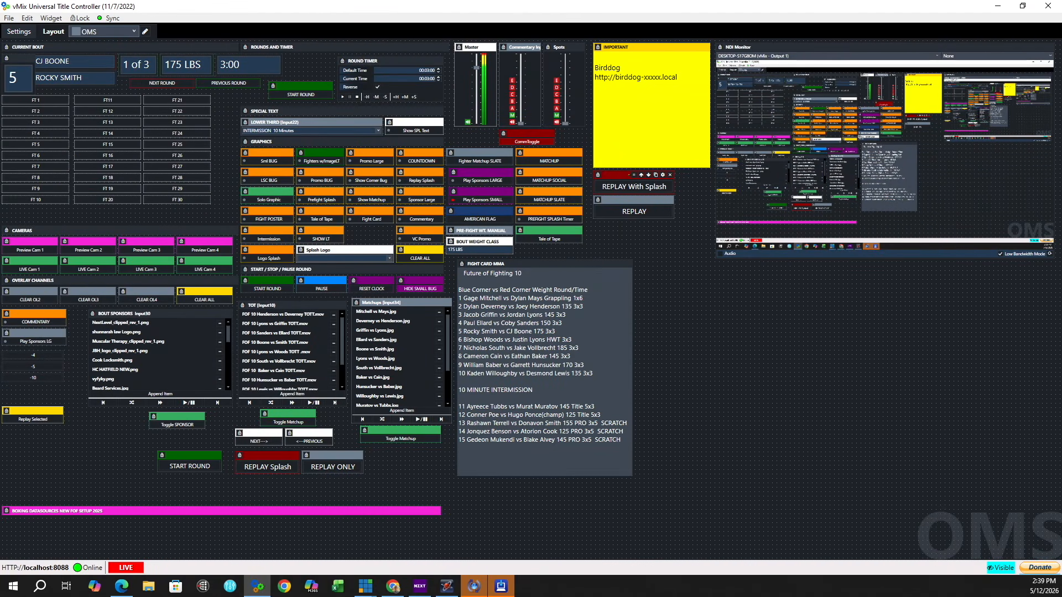
key("alt+Tab")
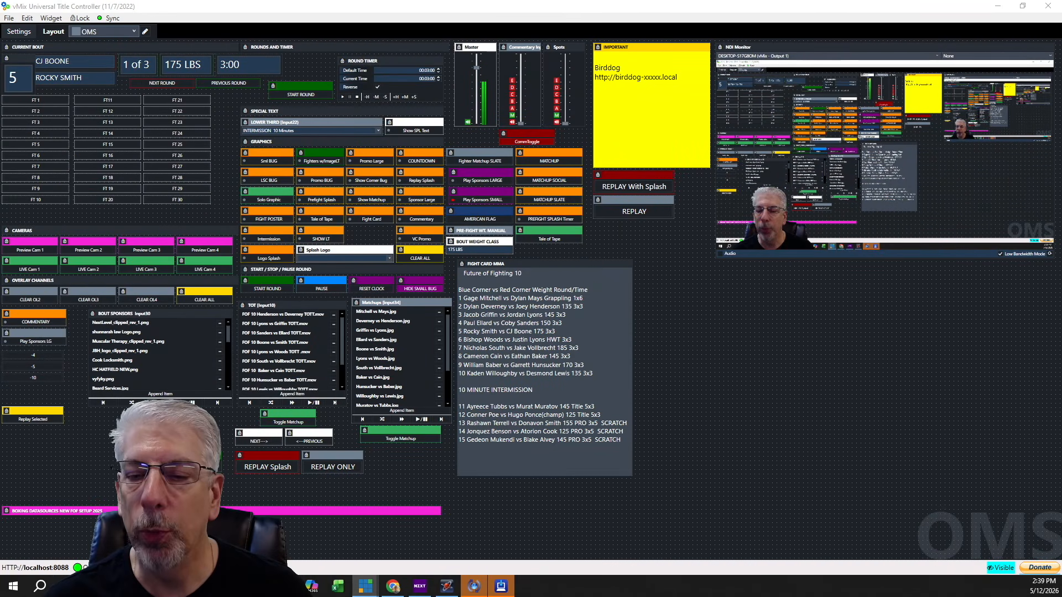